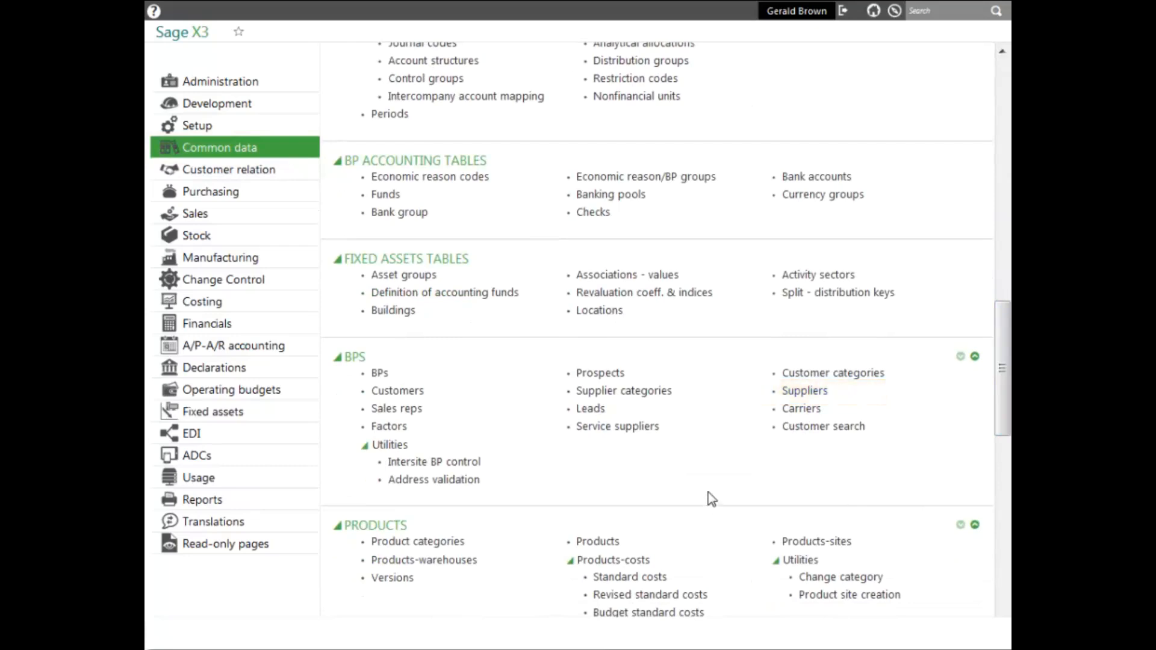
Review the commercial, financial and ranking settings of supplier category US1, and close the category record.
{"action": "left_click", "coordinate": [643, 398]}
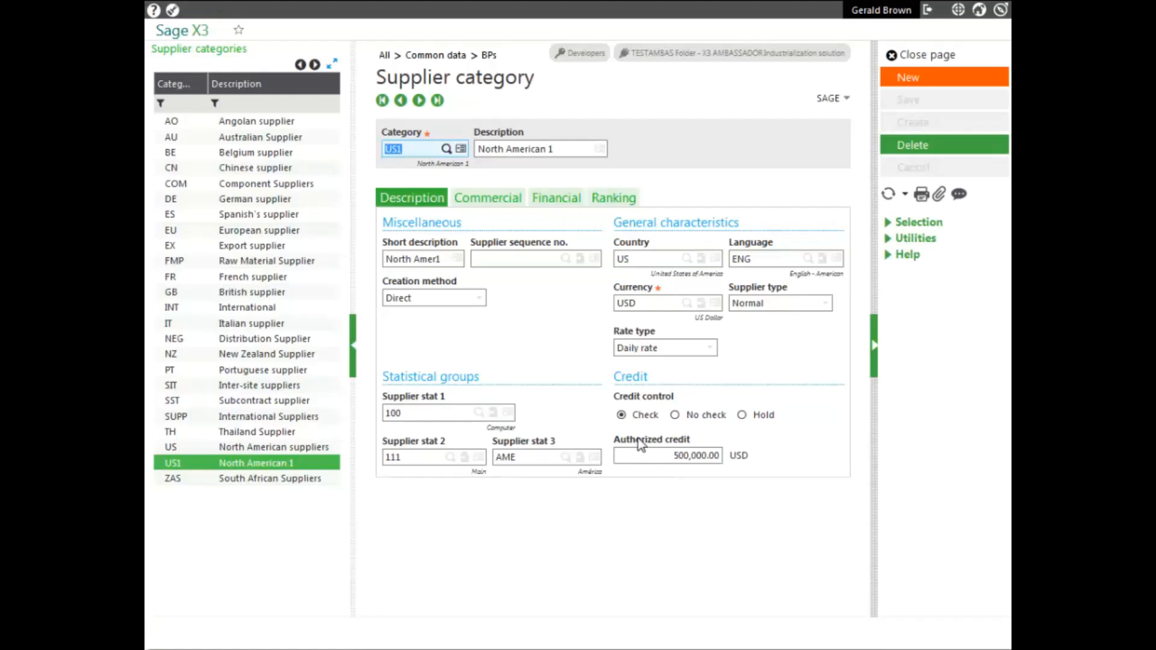
{"action": "left_click", "coordinate": [500, 203]}
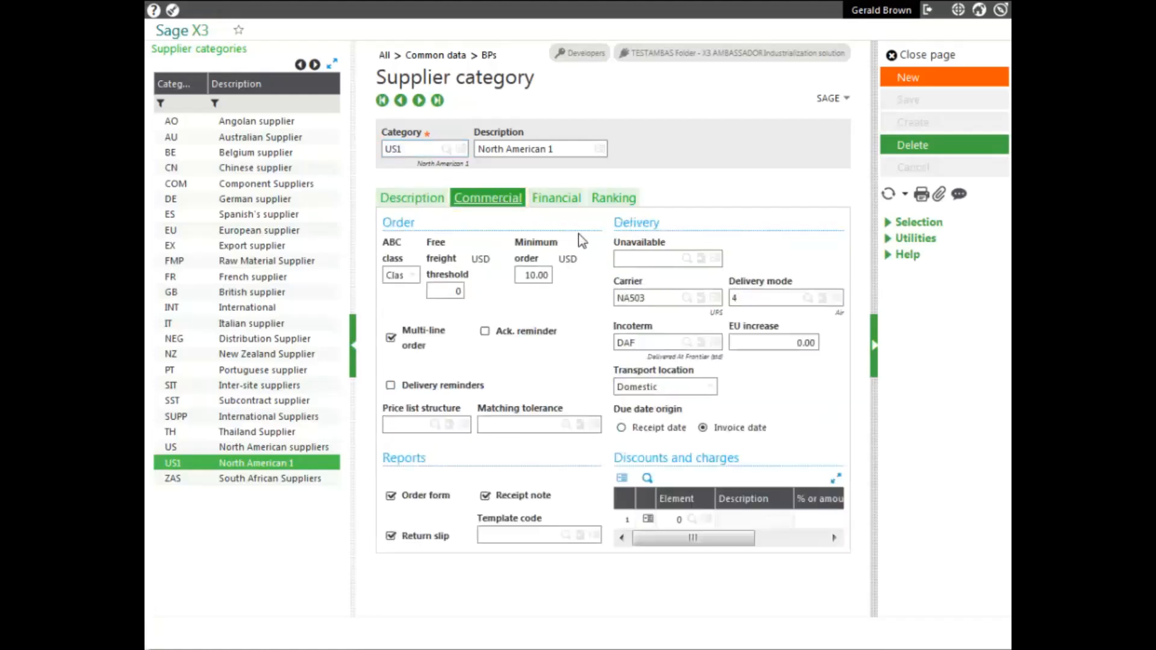
{"action": "left_click", "coordinate": [556, 197]}
{"action": "left_click", "coordinate": [611, 201]}
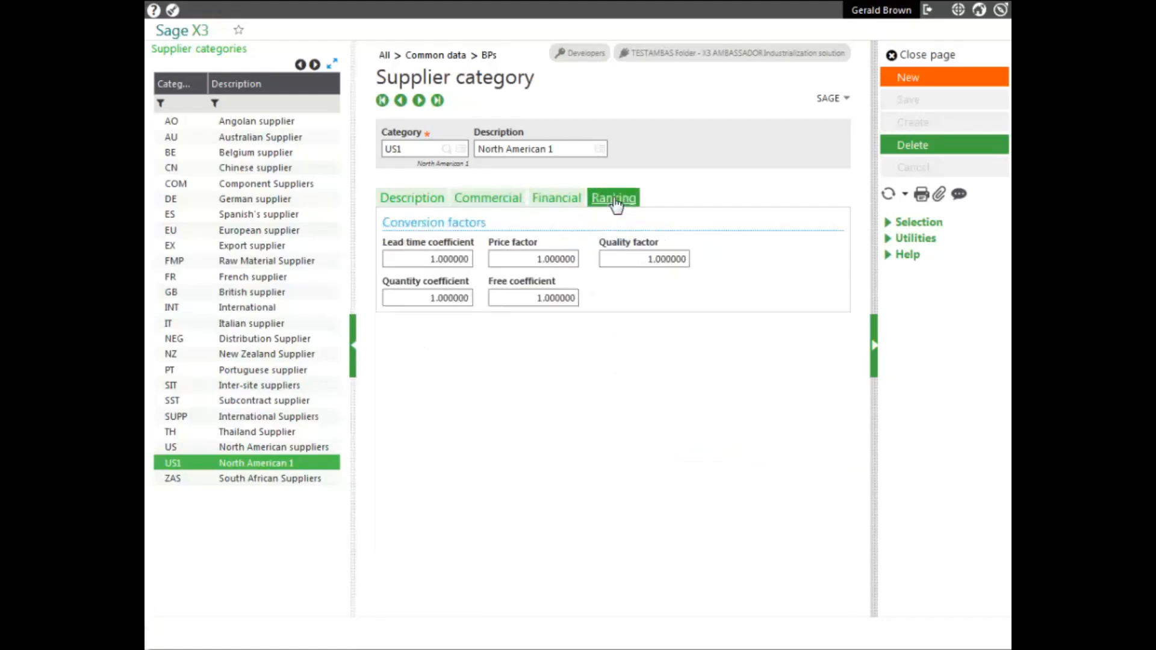
{"action": "left_click", "coordinate": [920, 55]}
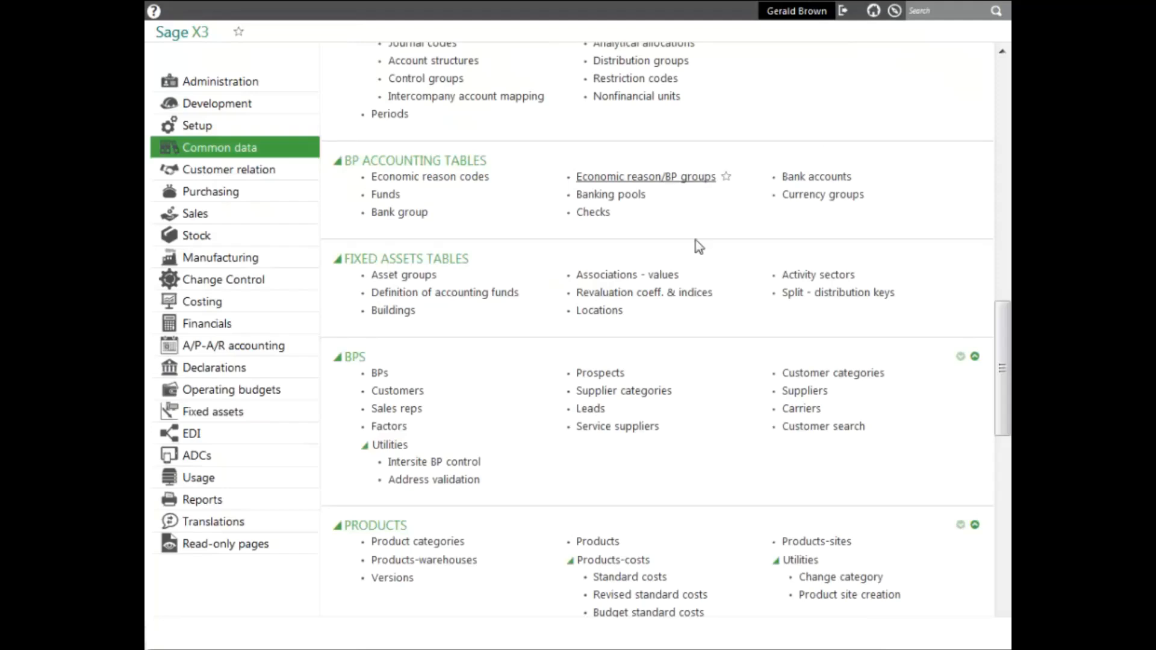
Start a new supplier record and assign it the category US1 (North American 1).
{"action": "left_click", "coordinate": [799, 394]}
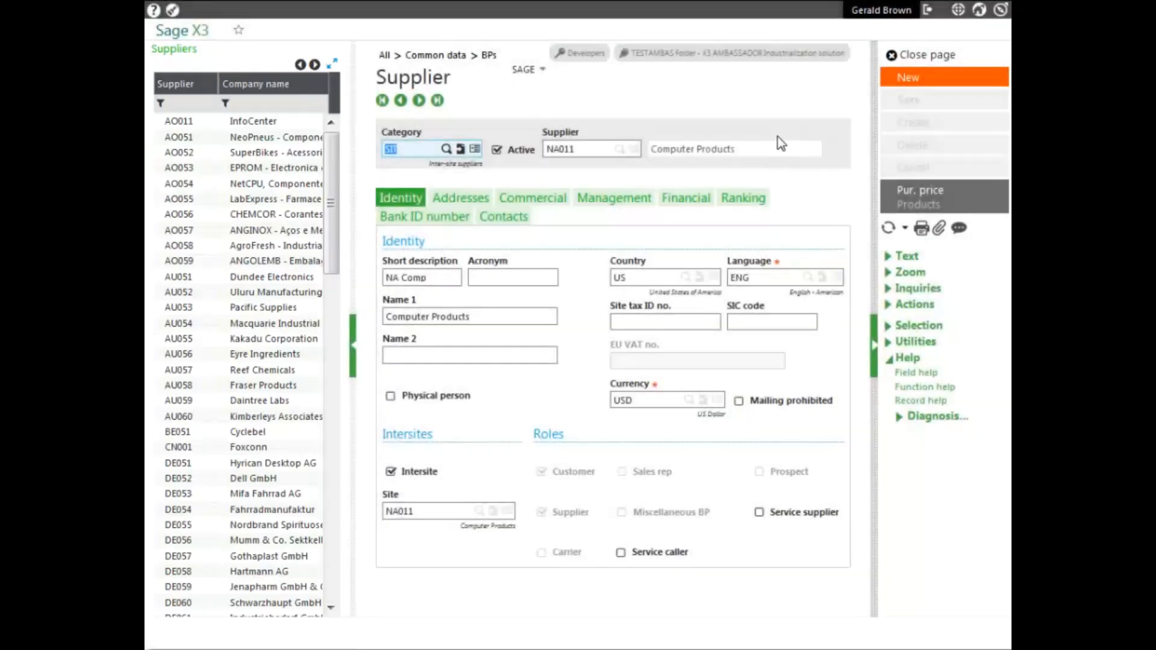
{"action": "left_click", "coordinate": [898, 92]}
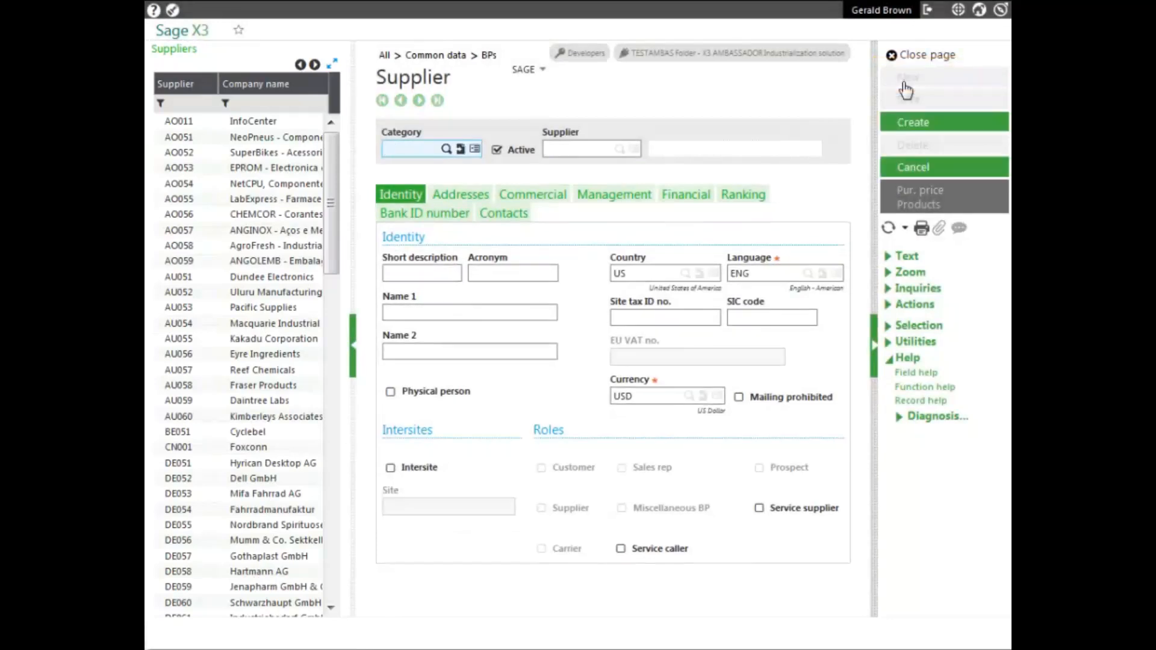
{"action": "left_click", "coordinate": [446, 151]}
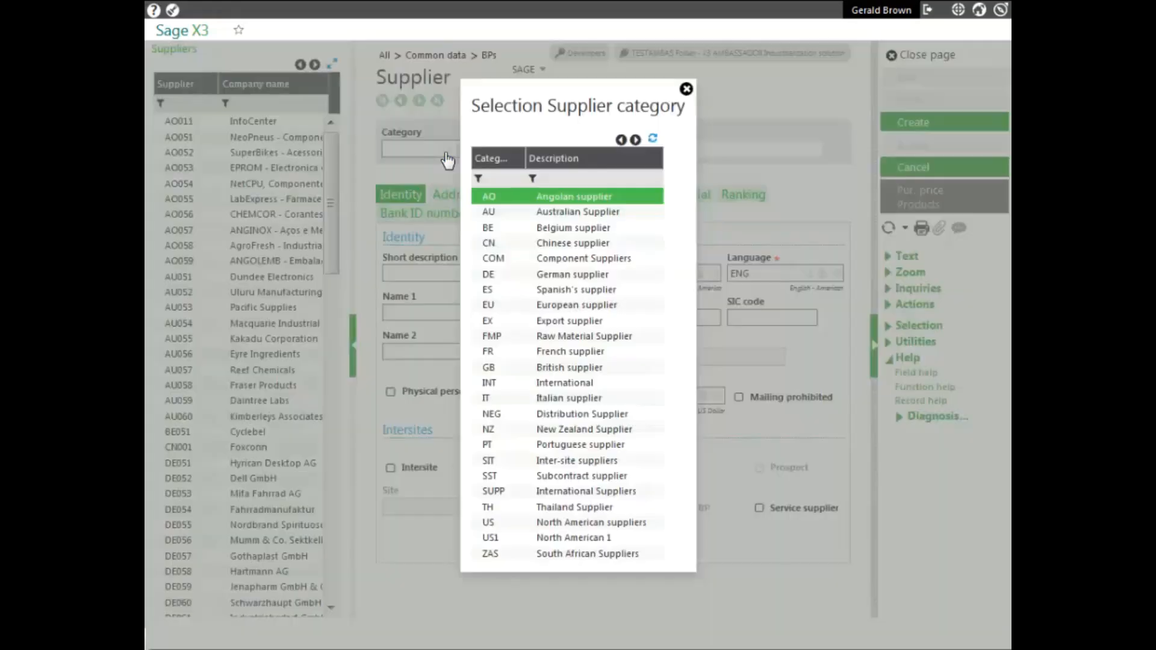
{"action": "left_click", "coordinate": [557, 540]}
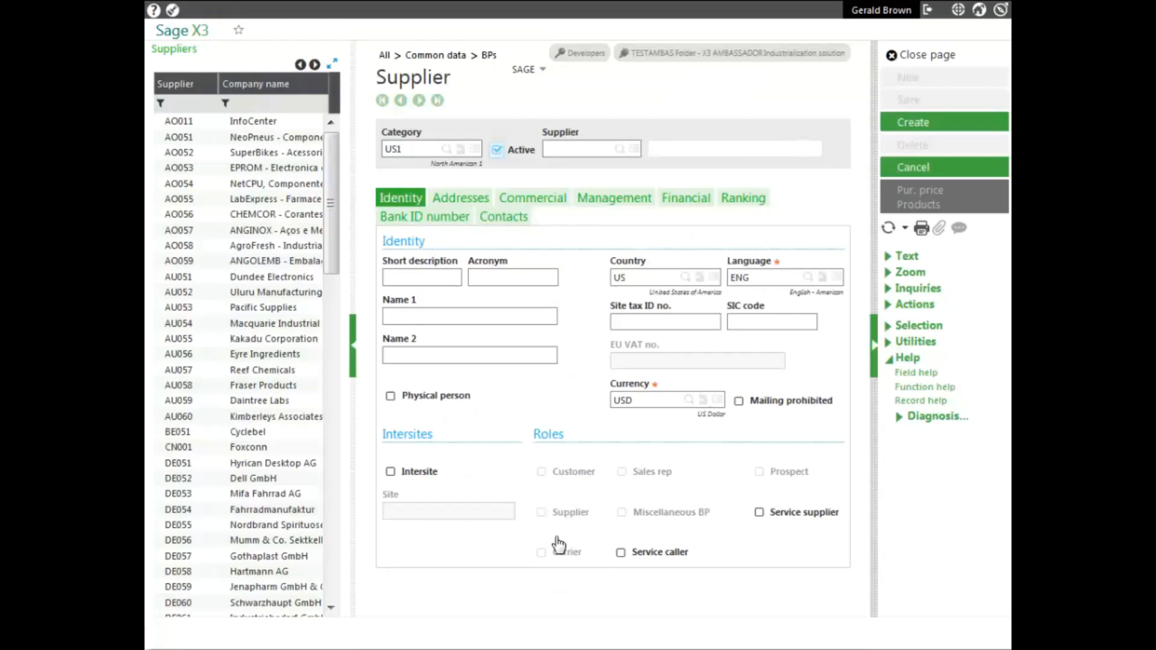
Enter NA100 as the supplier code and NA COMP2 as the short description.
{"action": "left_click", "coordinate": [563, 151]}
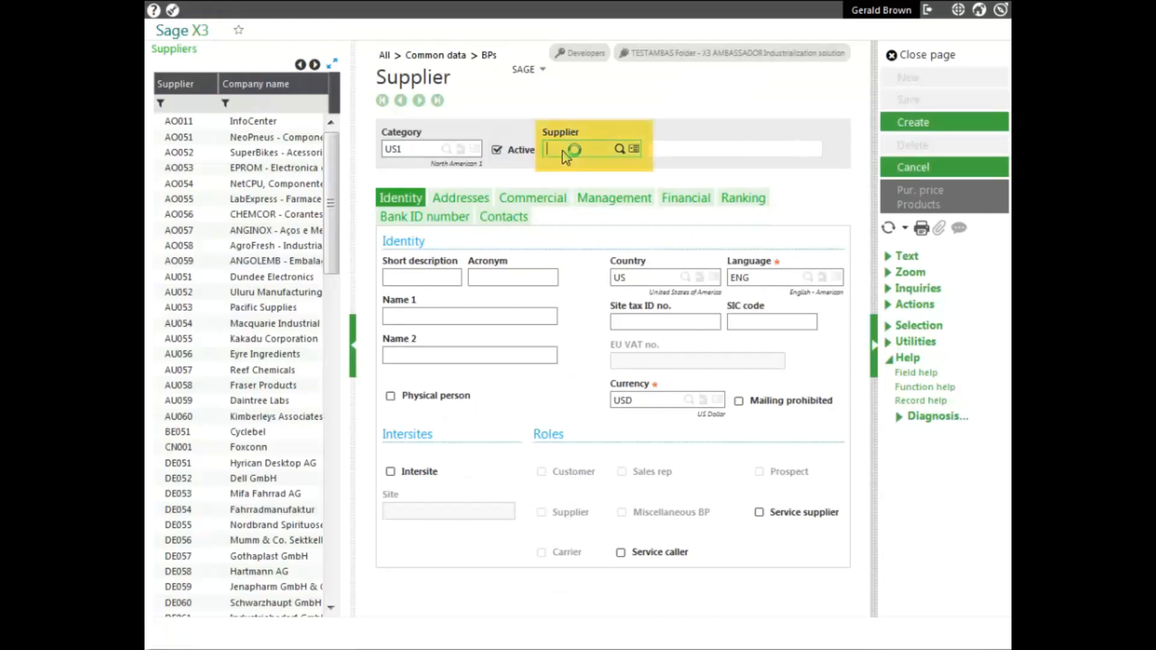
{"action": "type", "text": "na100"}
{"action": "key", "text": "Tab"}
{"action": "type", "text": "NA"}
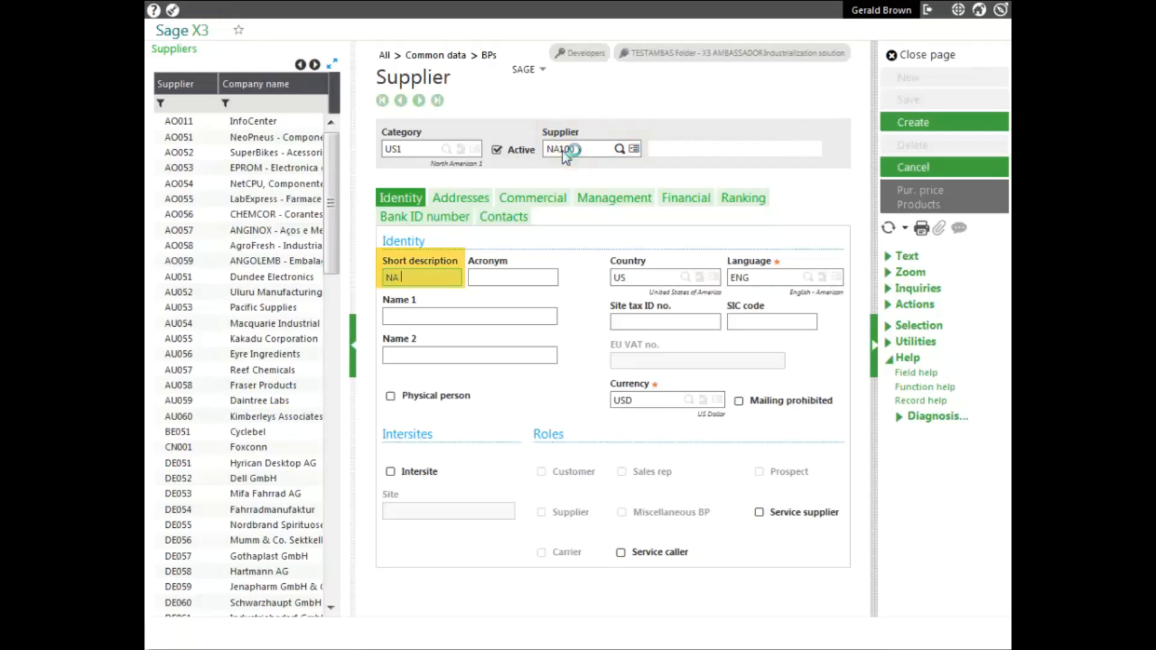
{"action": "type", "text": " COMP2"}
{"action": "key", "text": "Tab"}
{"action": "key", "text": "Tab"}
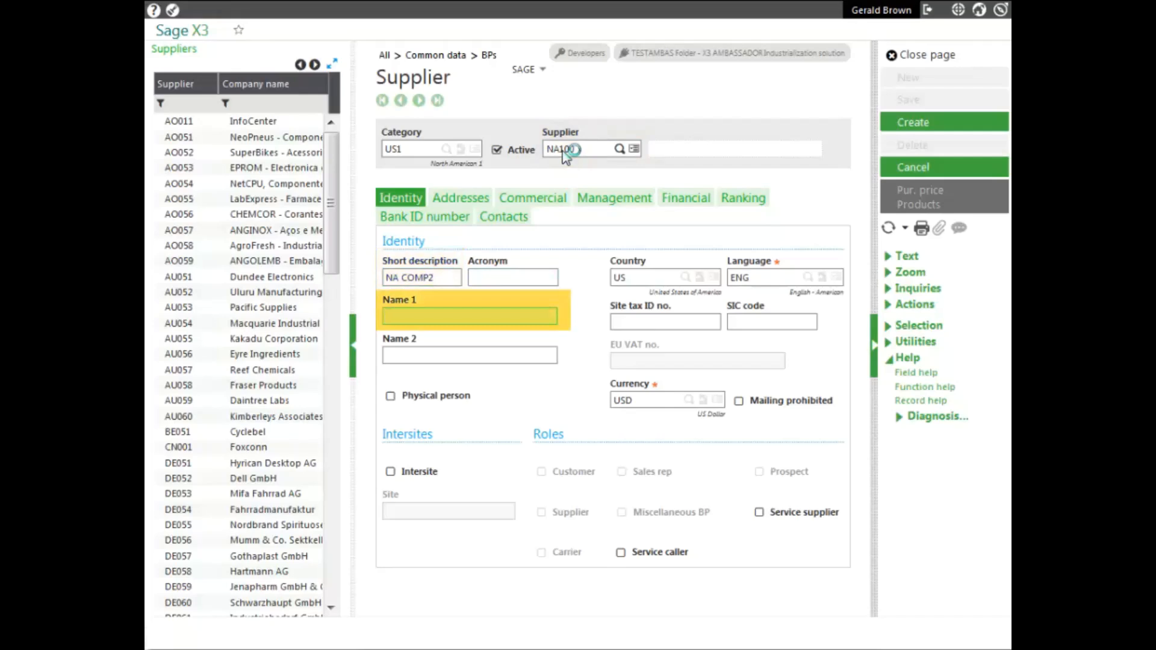
Set the supplier's first name line to Computer Products Two, keeping the default country and language.
{"action": "type", "text": "Computer Products Two"}
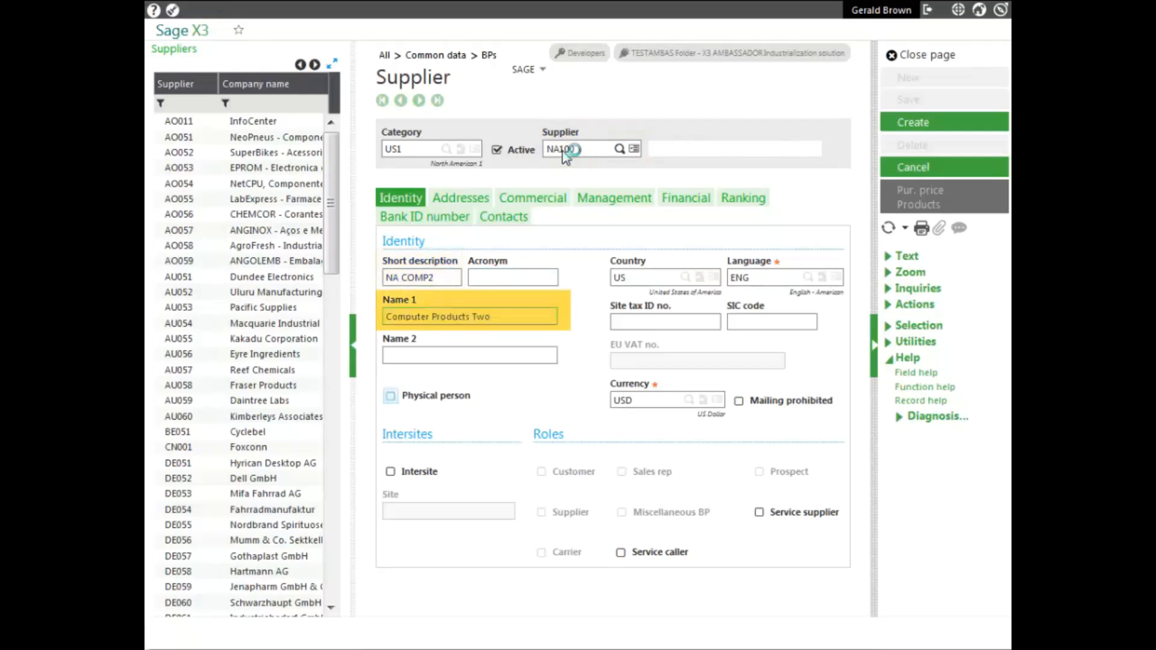
{"action": "key", "text": "Tab"}
{"action": "key", "text": "Tab"}
{"action": "key", "text": "Tab"}
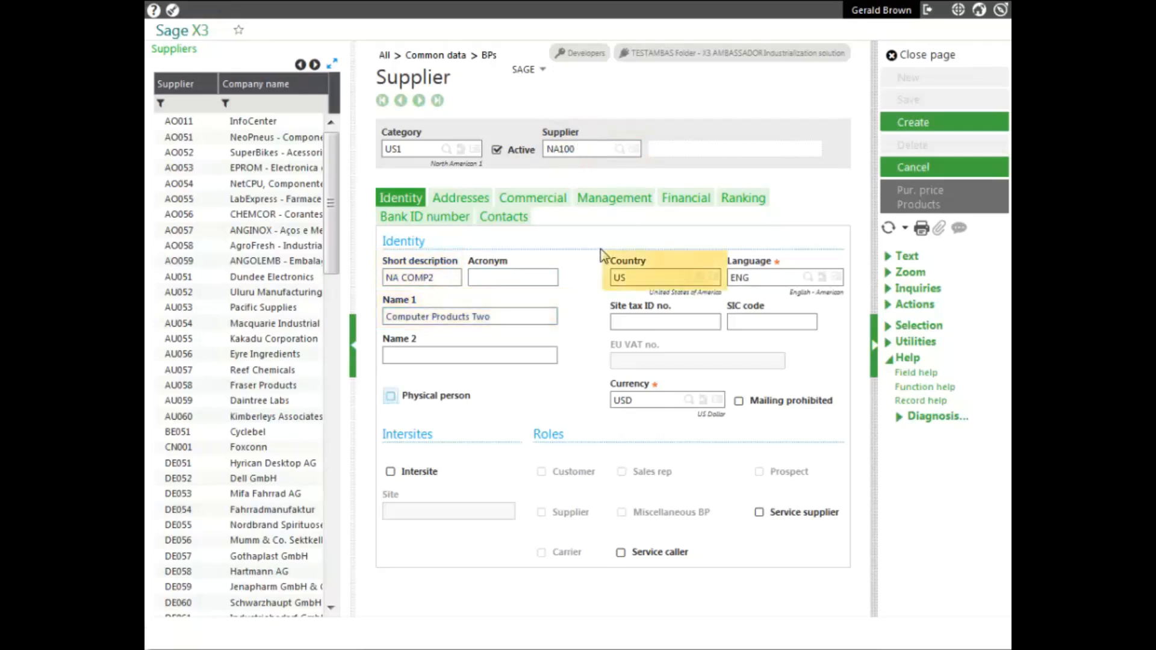
{"action": "key", "text": "Tab"}
{"action": "key", "text": "Tab"}
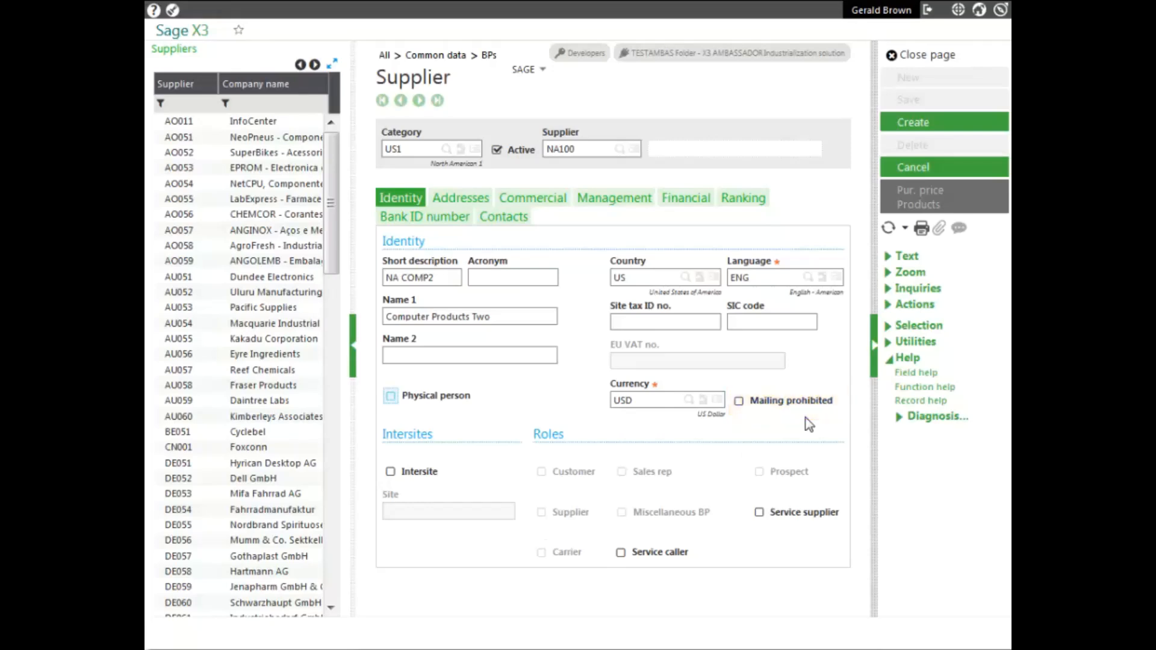
Add an address with the code CORP and the description Corp to the supplier.
{"action": "left_click", "coordinate": [455, 201]}
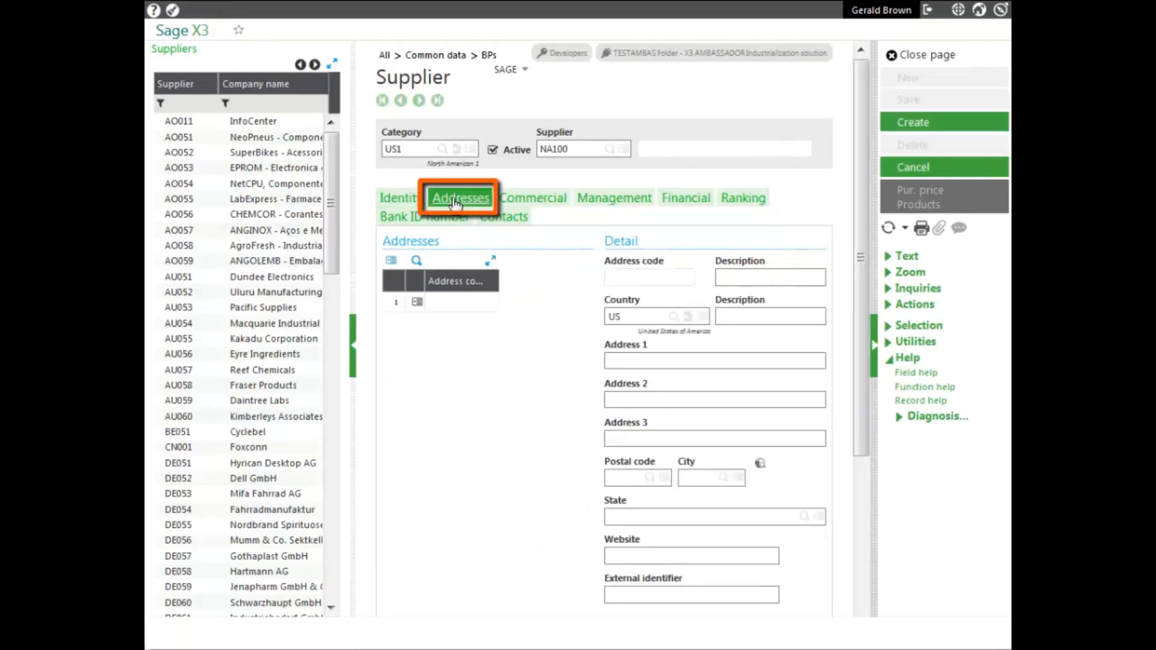
{"action": "left_click", "coordinate": [456, 303]}
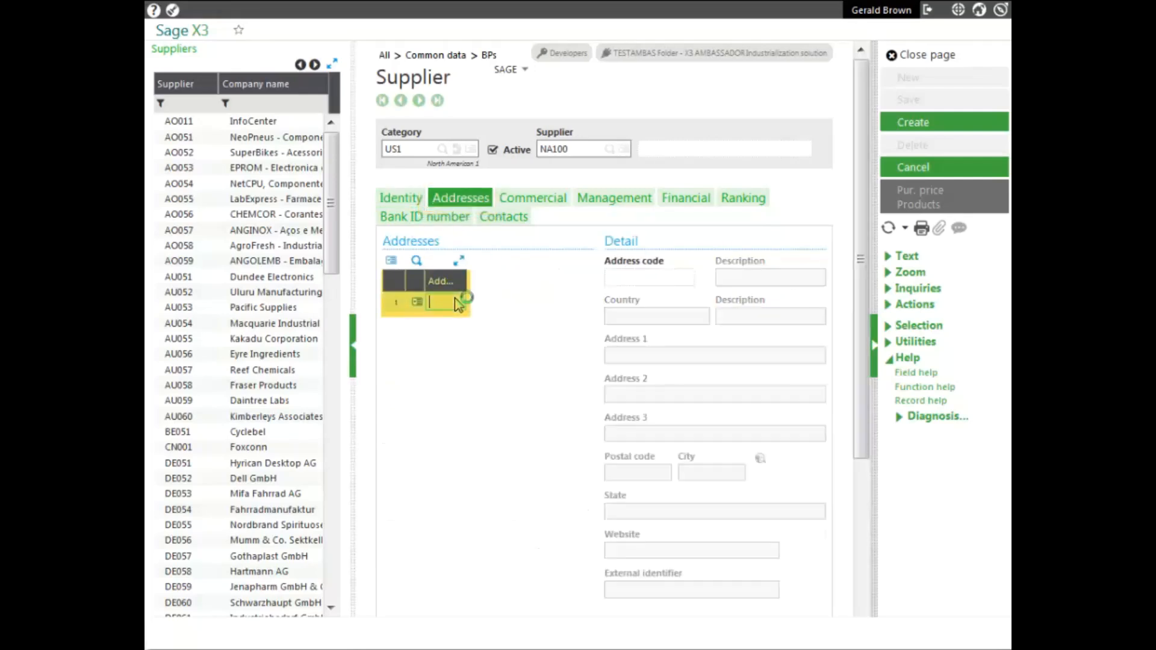
{"action": "type", "text": "CORP"}
{"action": "key", "text": "Tab"}
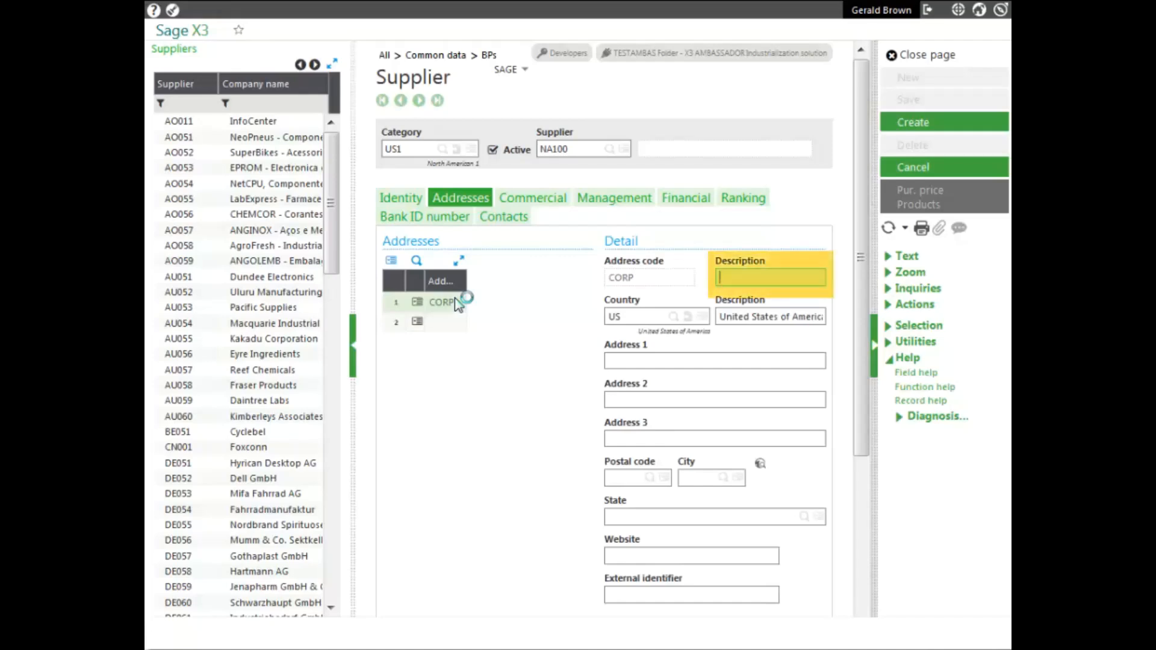
{"action": "type", "text": "Corp"}
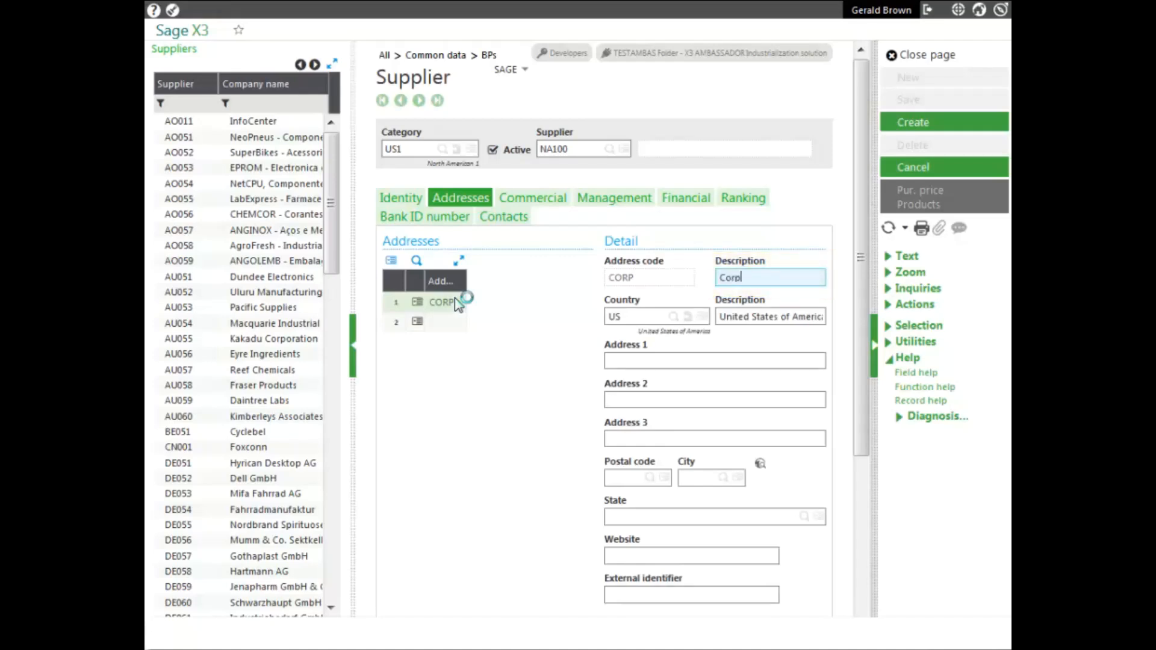
Fill in the CORP address's street line and postal code, accepting the city and state derived from it.
{"action": "left_click", "coordinate": [656, 363]}
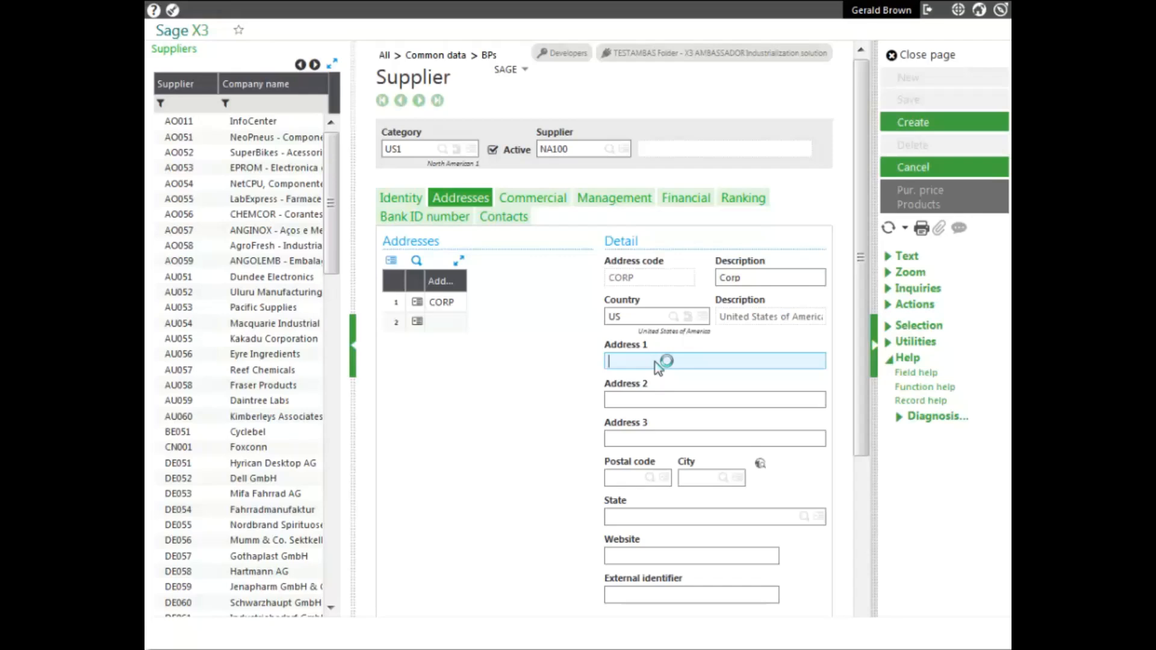
{"action": "type", "text": "6561 Irvine Center Dr"}
{"action": "left_click", "coordinate": [624, 480]}
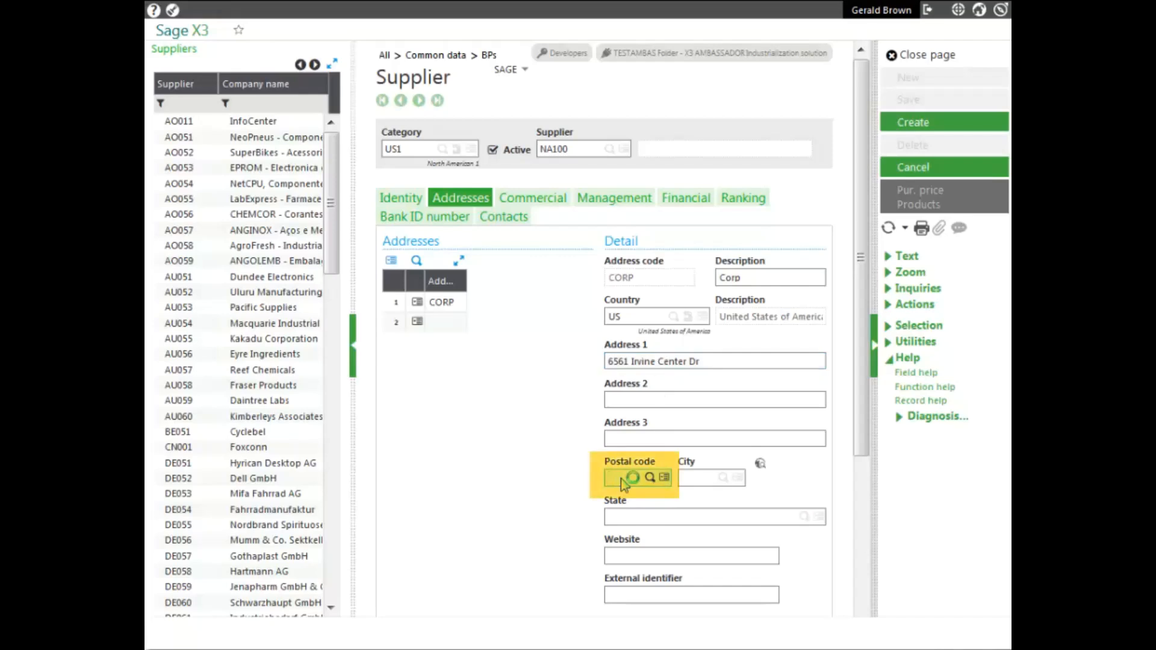
{"action": "type", "text": "92618"}
{"action": "key", "text": "Tab"}
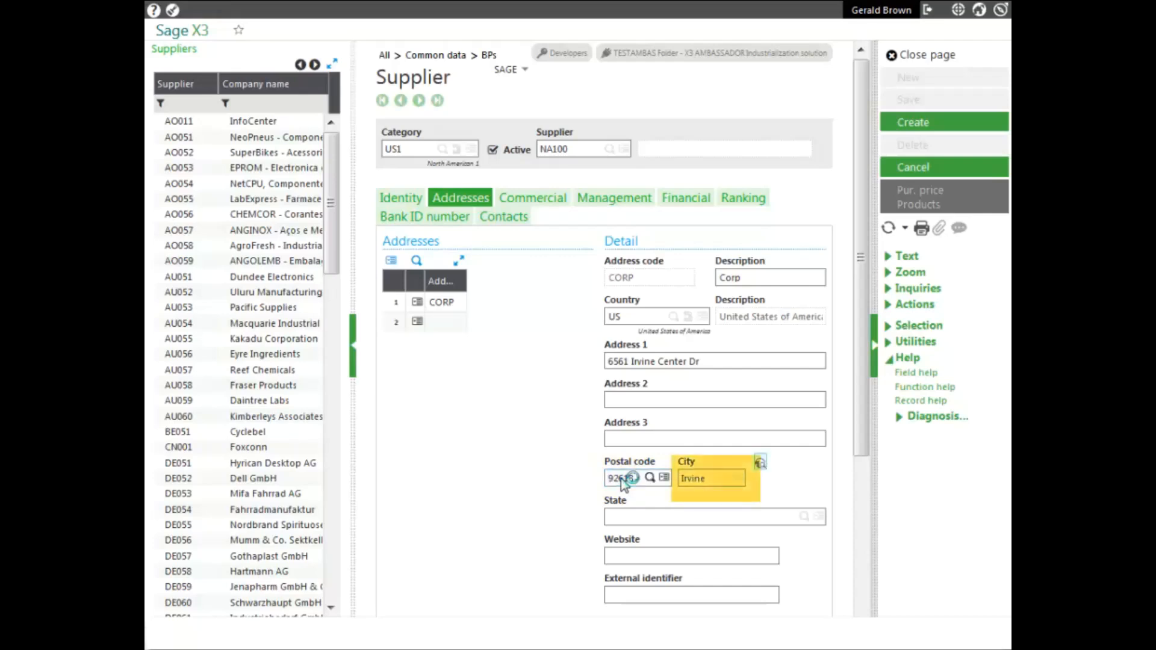
{"action": "key", "text": "Tab"}
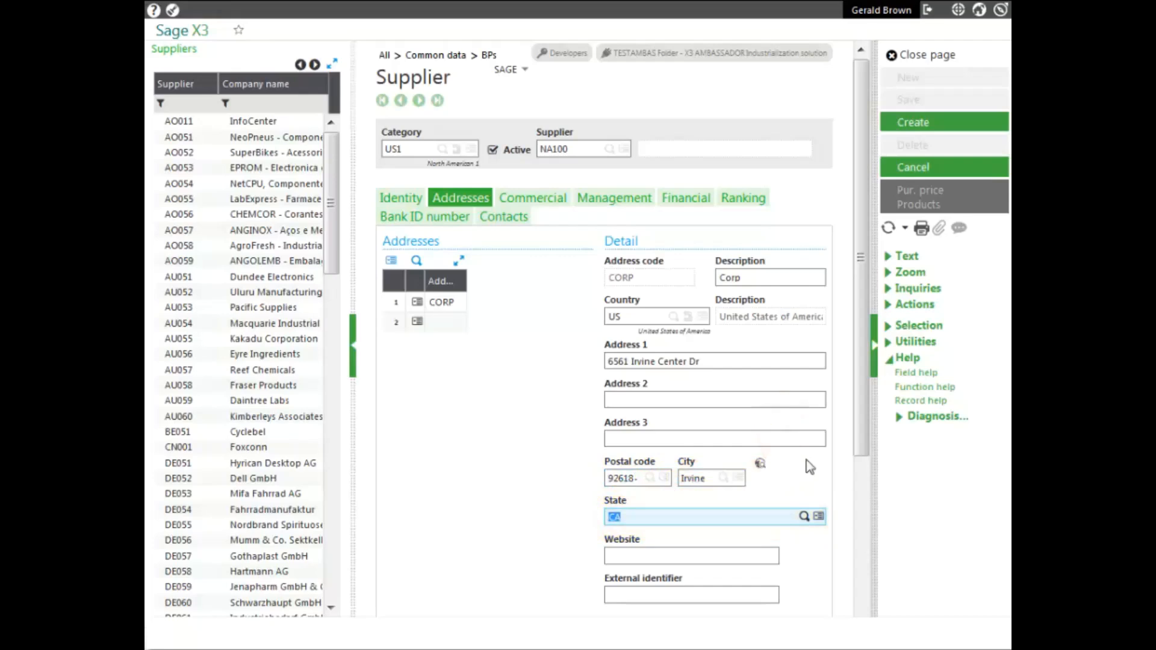
Look over the default address option and the telephone and email fields of the CORP address.
{"action": "left_click_drag", "start_coordinate": [858, 447], "coordinate": [841, 613]}
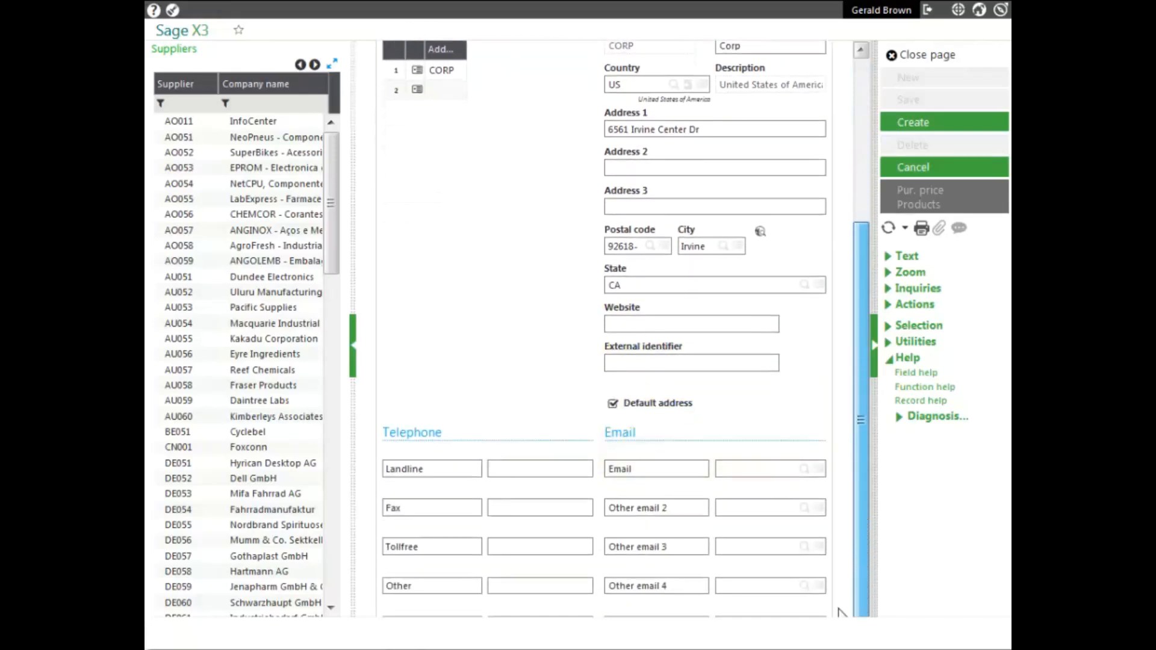
{"action": "left_click_drag", "start_coordinate": [839, 609], "coordinate": [839, 622]}
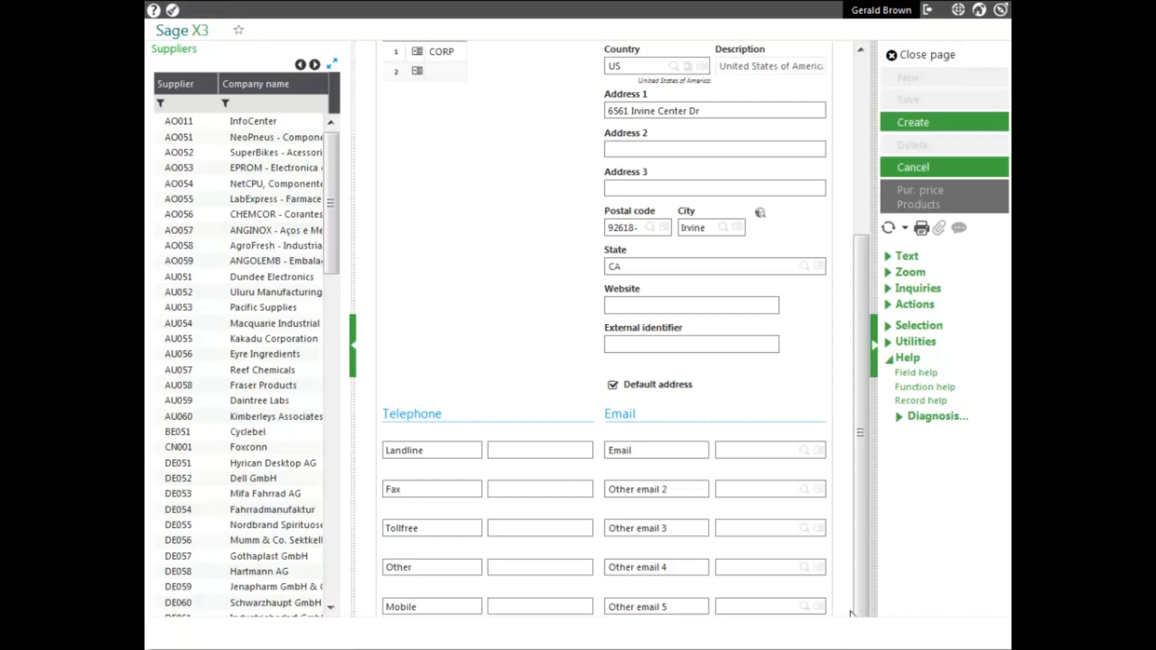
{"action": "left_click_drag", "start_coordinate": [867, 569], "coordinate": [868, 361]}
Examine the new supplier's commercial settings, including the order and return text options, and its management settings.
{"action": "left_click", "coordinate": [541, 207]}
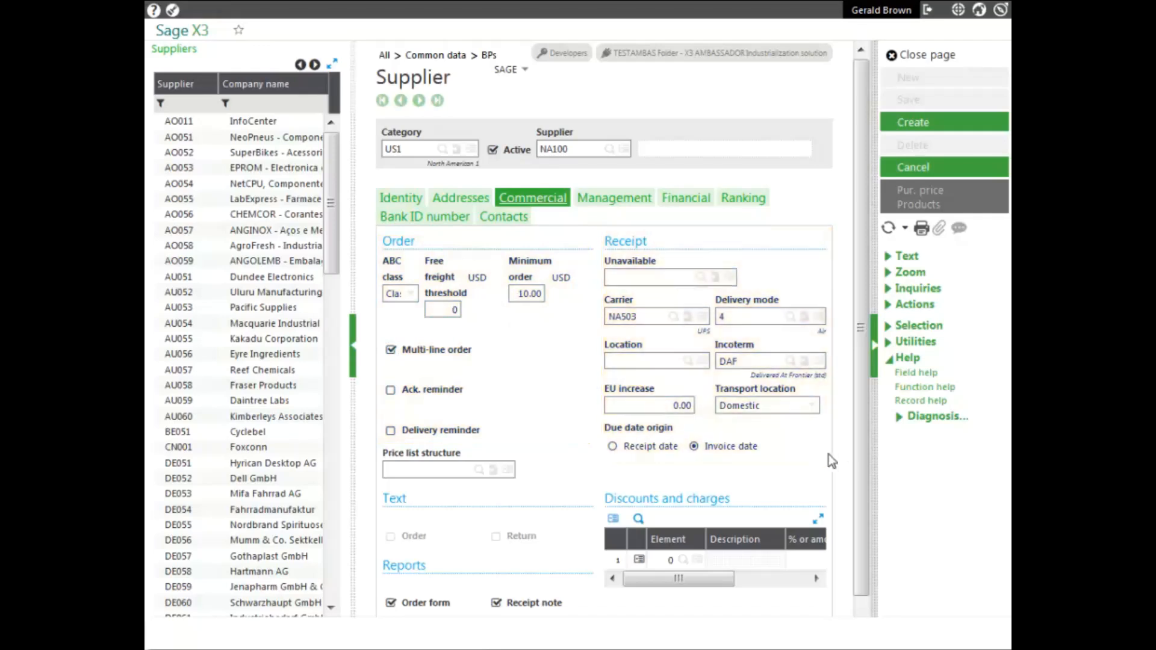
{"action": "left_click_drag", "start_coordinate": [863, 479], "coordinate": [858, 550]}
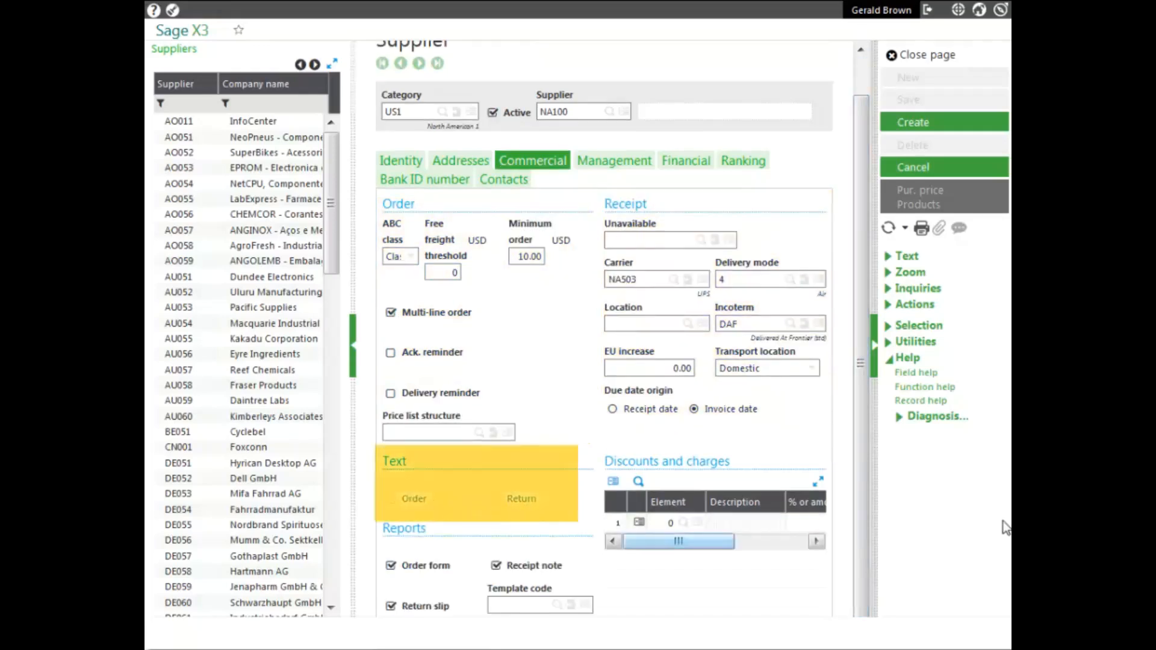
{"action": "left_click", "coordinate": [908, 259]}
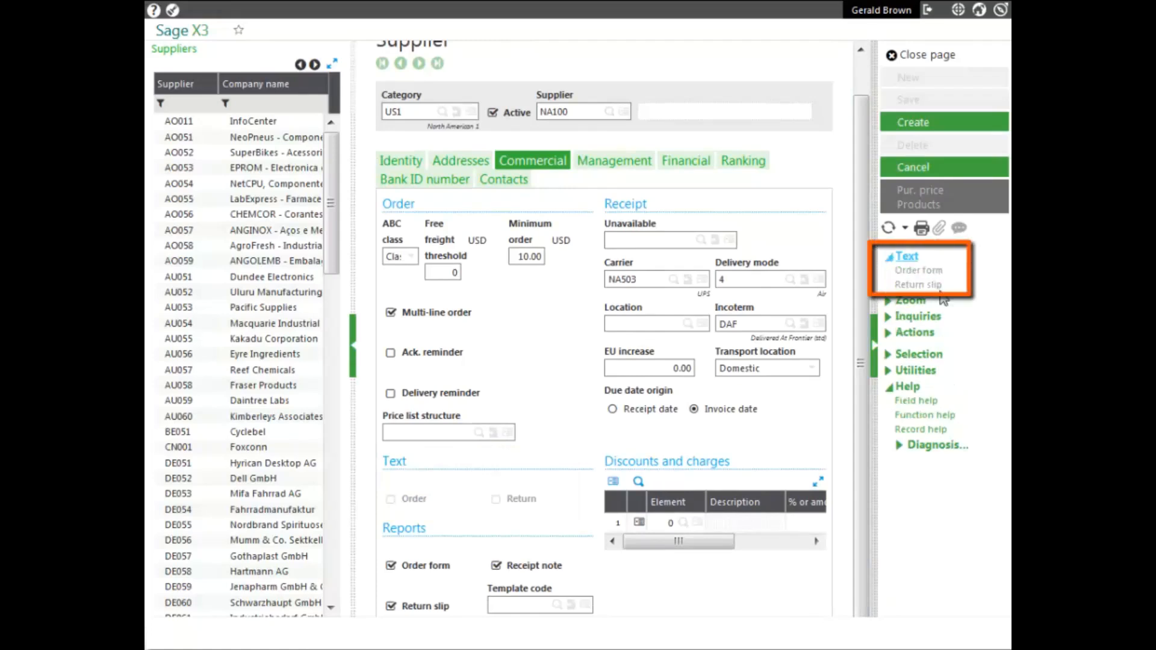
{"action": "left_click", "coordinate": [893, 262]}
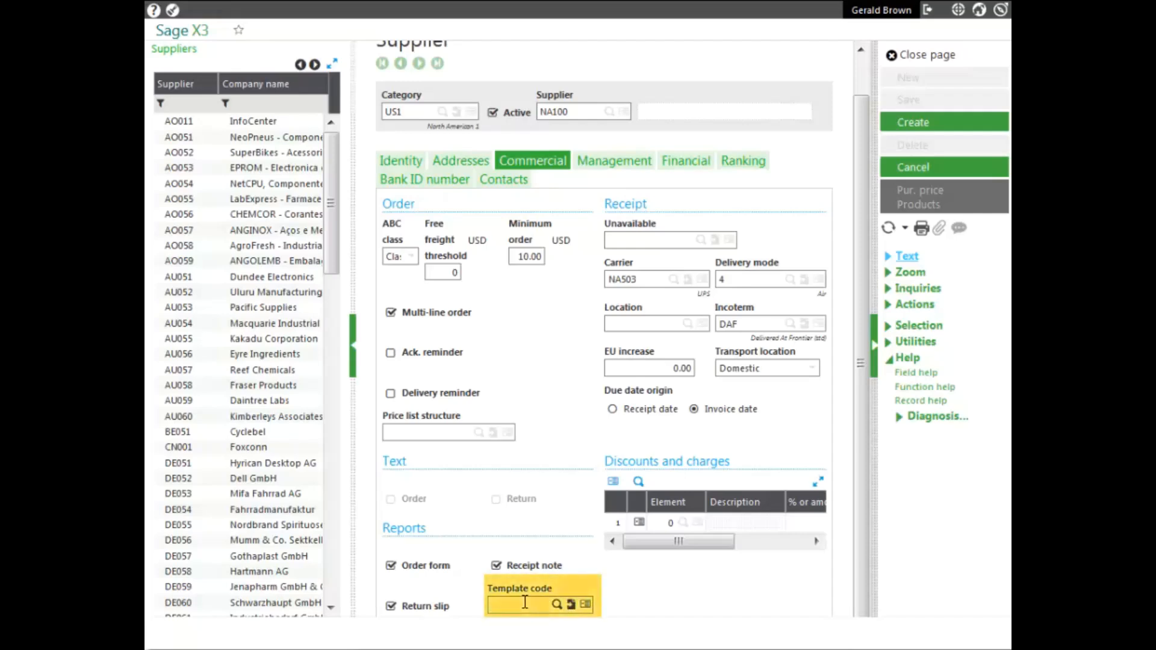
{"action": "left_click", "coordinate": [614, 160]}
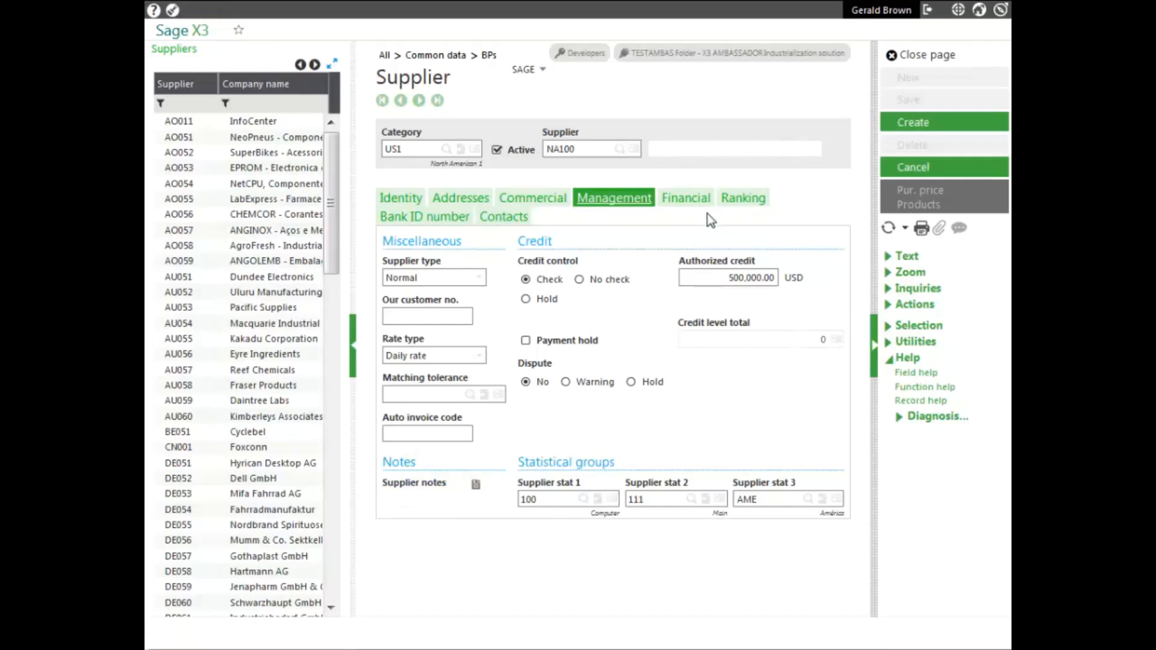
Set the tax rule to NOR in the supplier's financial details.
{"action": "left_click", "coordinate": [686, 202]}
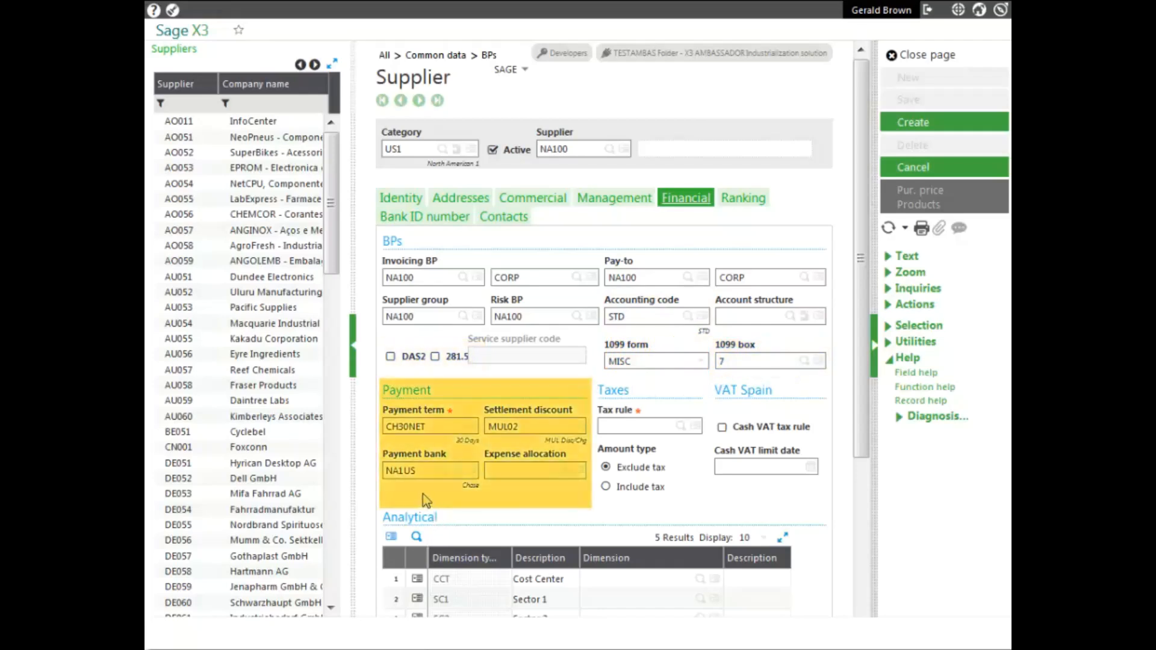
{"action": "left_click", "coordinate": [616, 427]}
{"action": "type", "text": "nor"}
{"action": "key", "text": "Tab"}
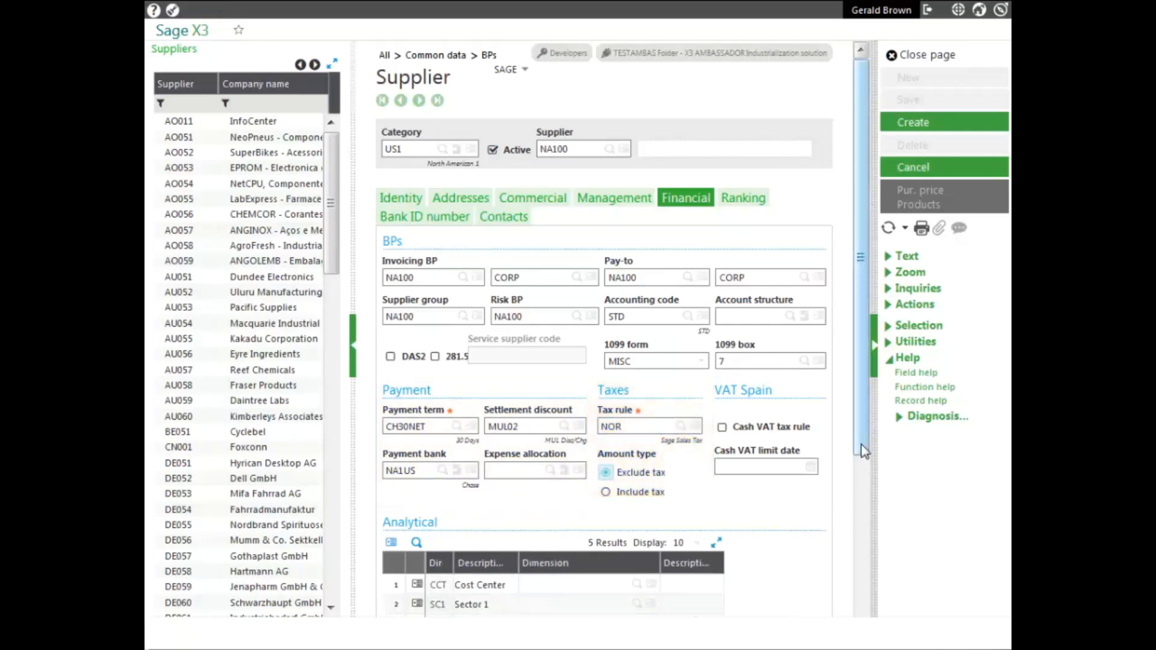
Examine the supplier's analytical dimensions, ranking factors and bank ID number list.
{"action": "left_click_drag", "start_coordinate": [861, 440], "coordinate": [869, 537]}
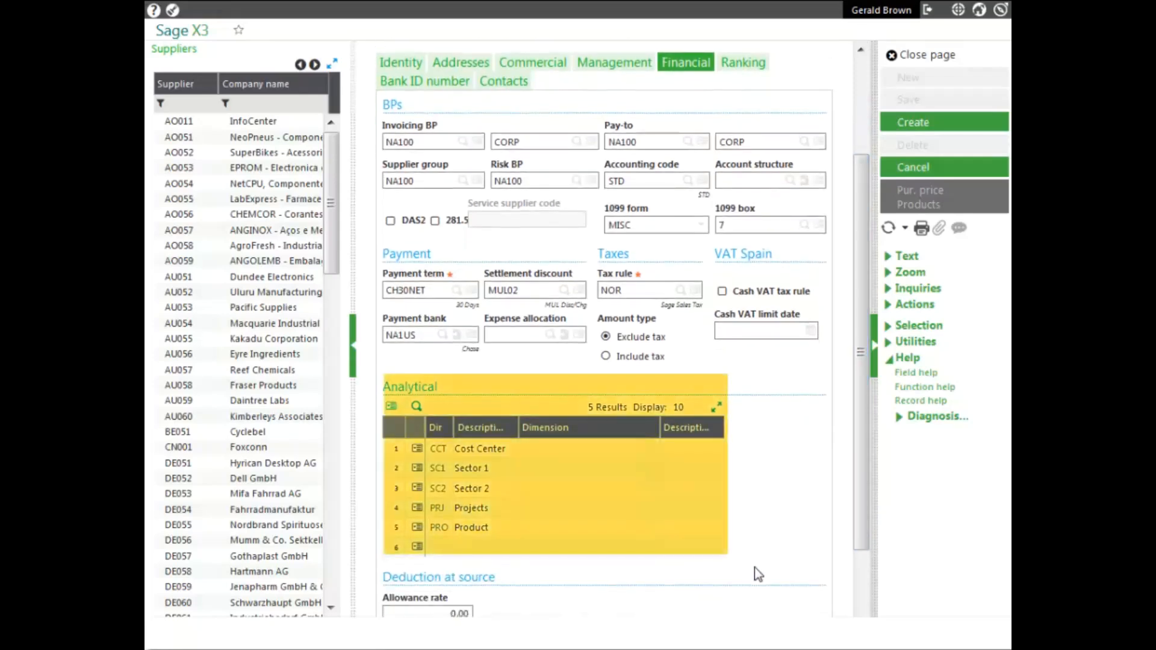
{"action": "mouse_move", "coordinate": [867, 489]}
{"action": "left_mouse_down"}
{"action": "mouse_move", "coordinate": [821, 467]}
{"action": "mouse_move", "coordinate": [807, 361]}
{"action": "left_mouse_up"}
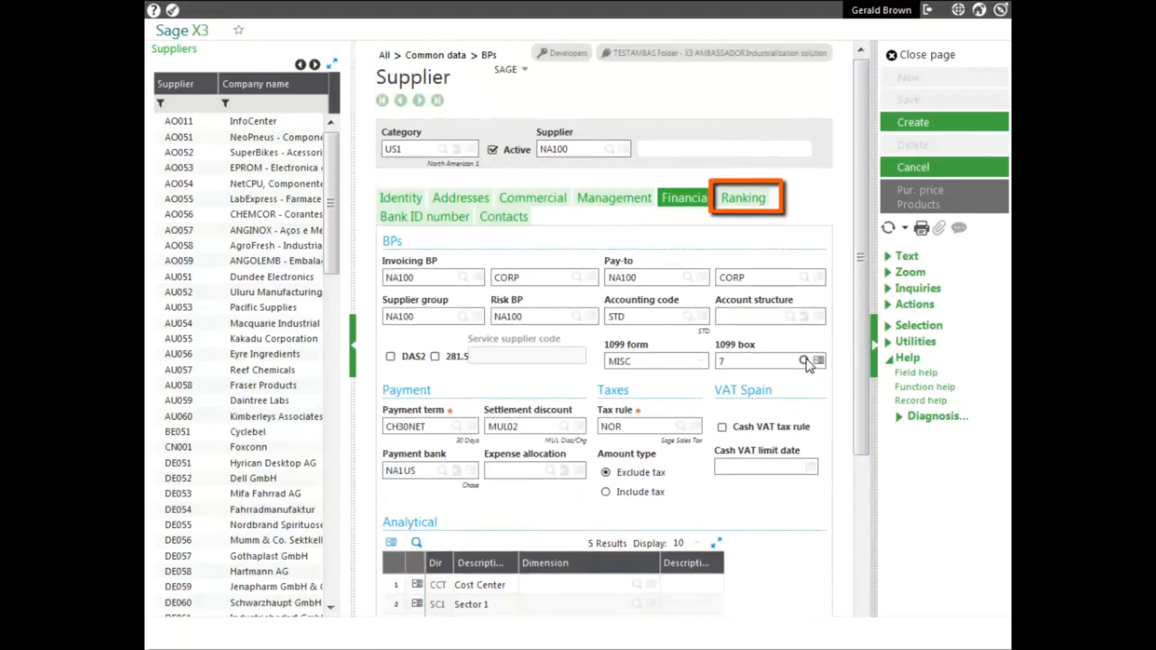
{"action": "left_click", "coordinate": [743, 198]}
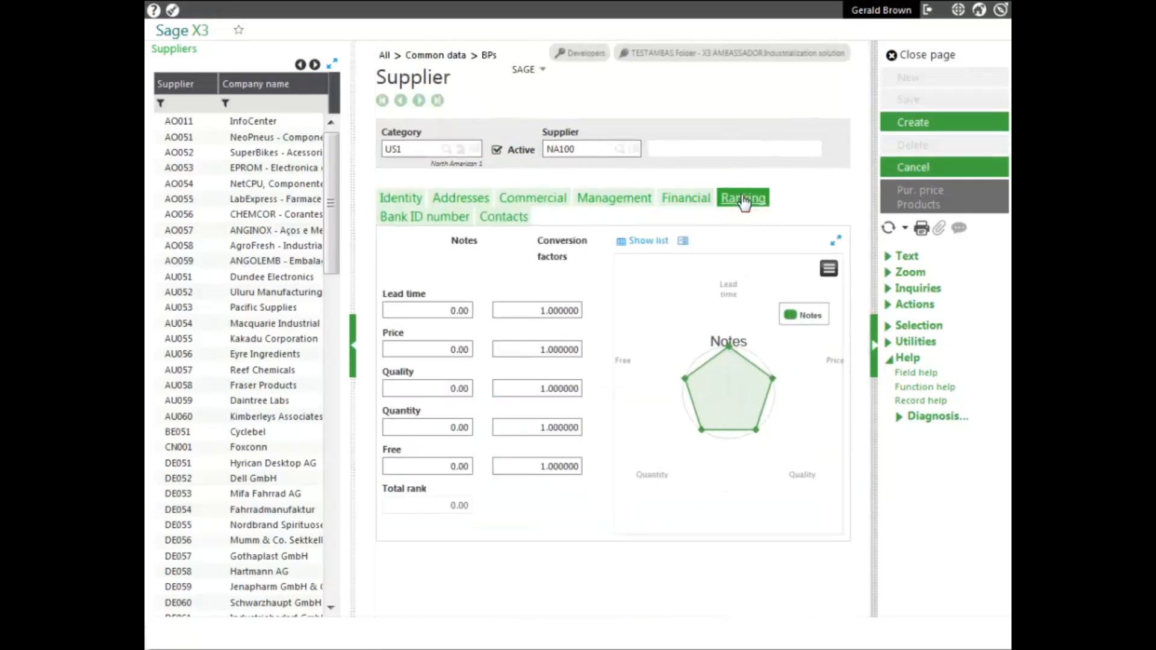
{"action": "left_click", "coordinate": [395, 221]}
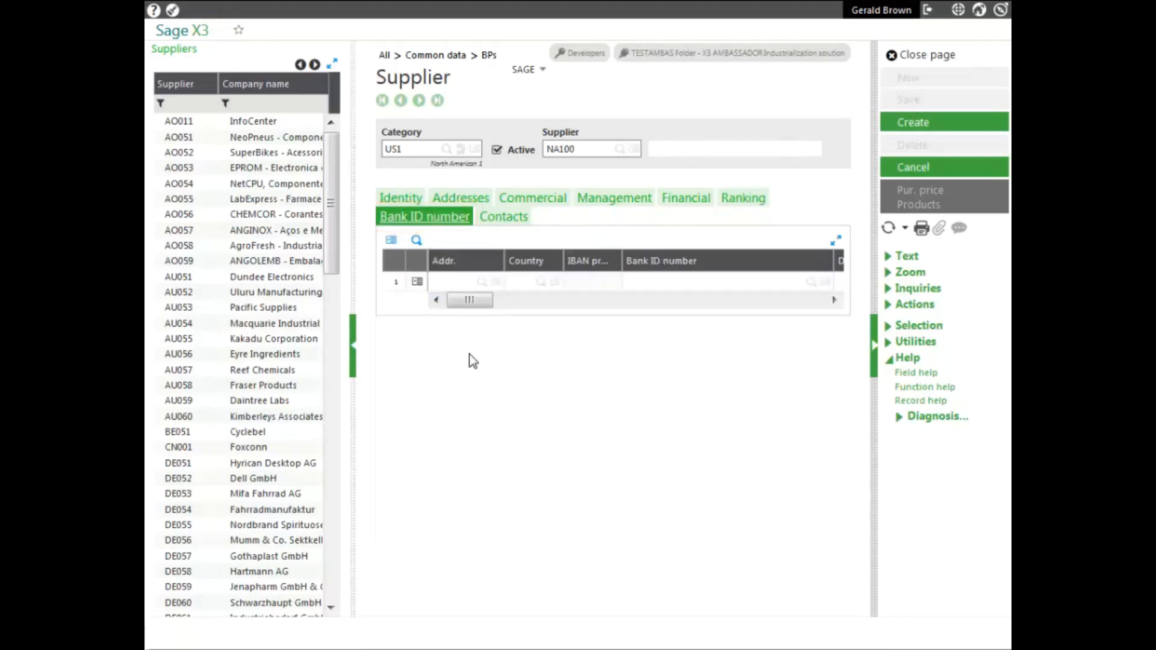
Add an existing contact from the contact relationships selection as the first contact of supplier NA100.
{"action": "left_click", "coordinate": [506, 218]}
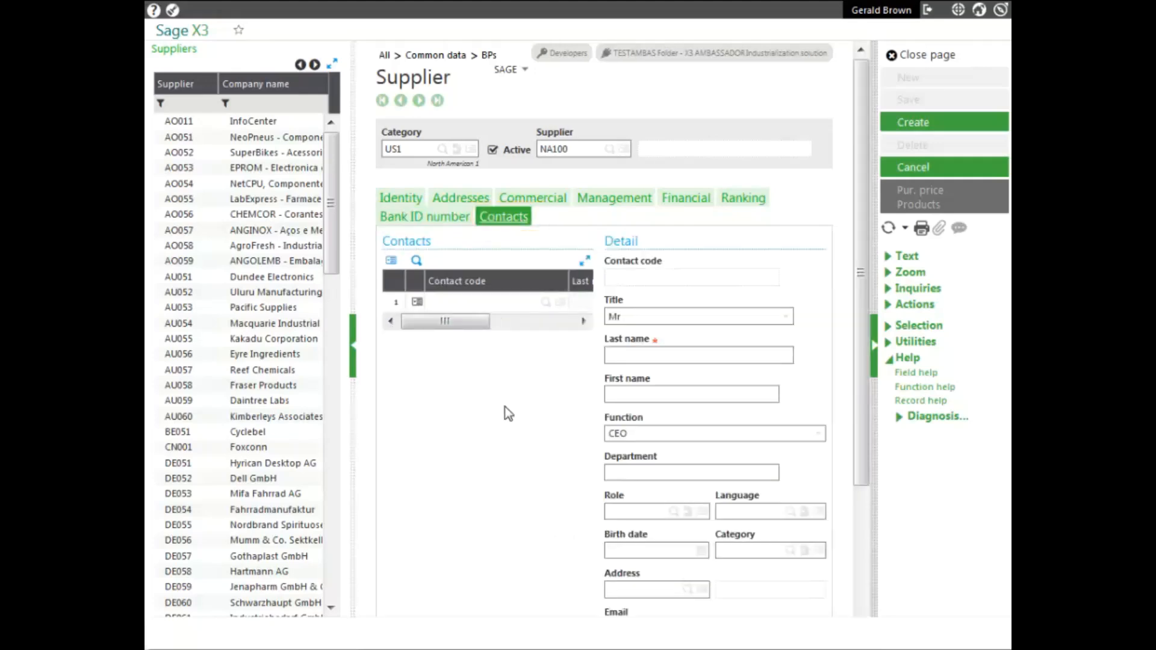
{"action": "left_click", "coordinate": [547, 308]}
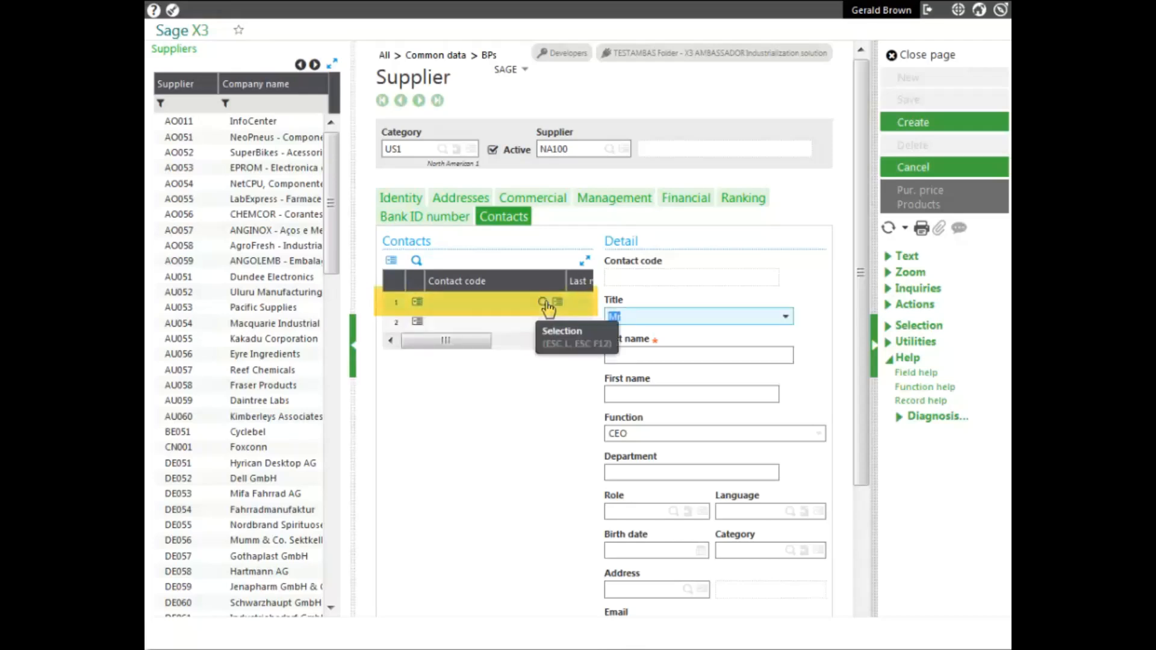
{"action": "left_click", "coordinate": [547, 306]}
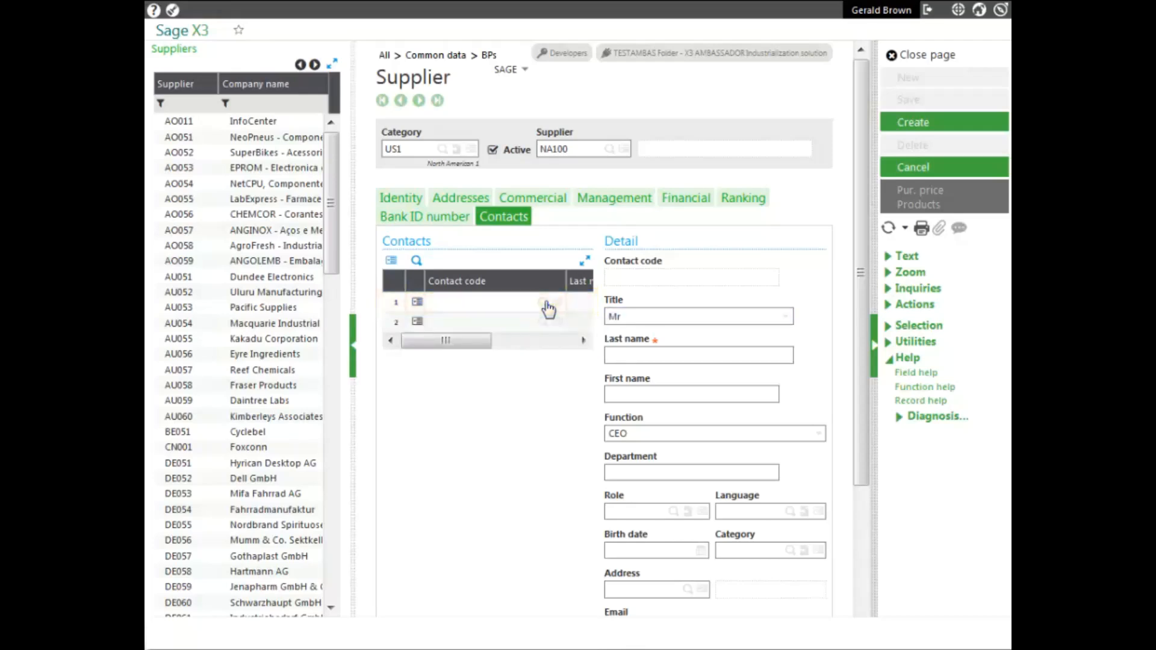
{"action": "left_click", "coordinate": [548, 307]}
{"action": "left_click_drag", "start_coordinate": [717, 263], "coordinate": [692, 440]}
{"action": "left_click", "coordinate": [580, 441]}
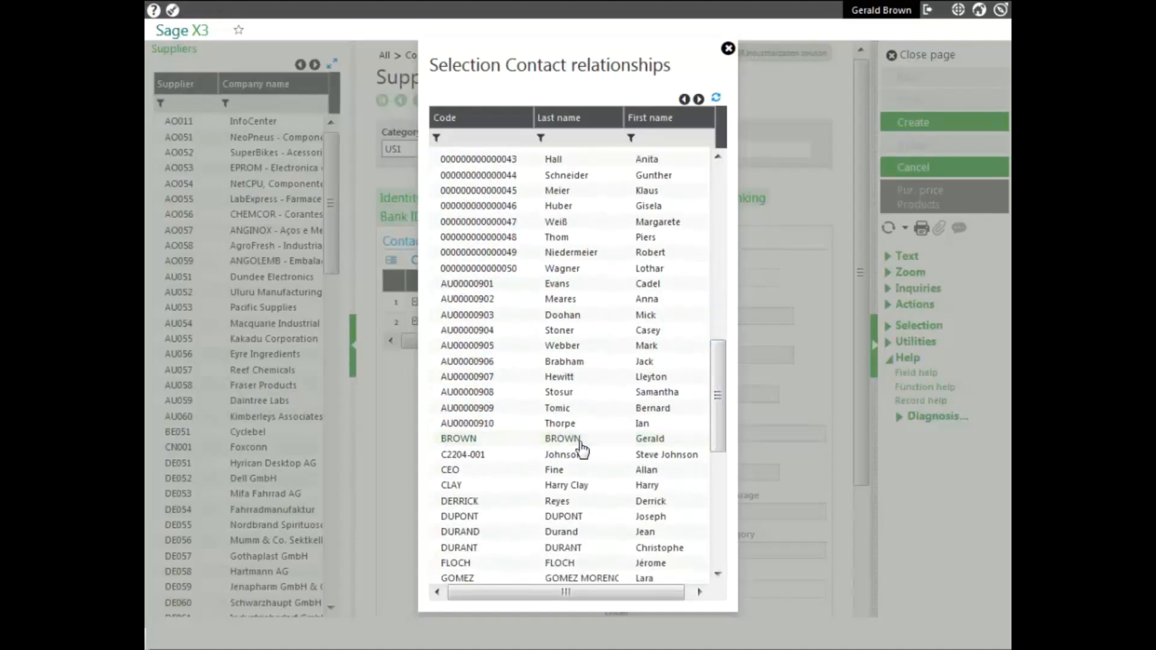
Assign the CORP address to the supplier's contact and check the remaining contact details, including the default contact option.
{"action": "left_click_drag", "start_coordinate": [861, 382], "coordinate": [873, 501]}
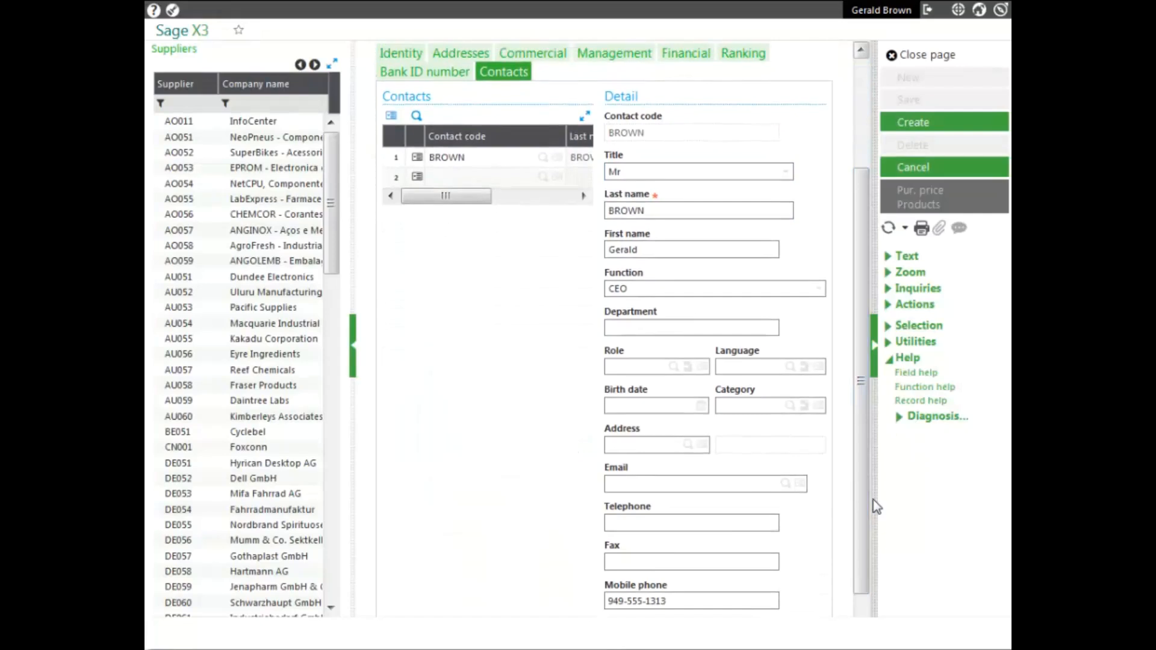
{"action": "left_click", "coordinate": [687, 448]}
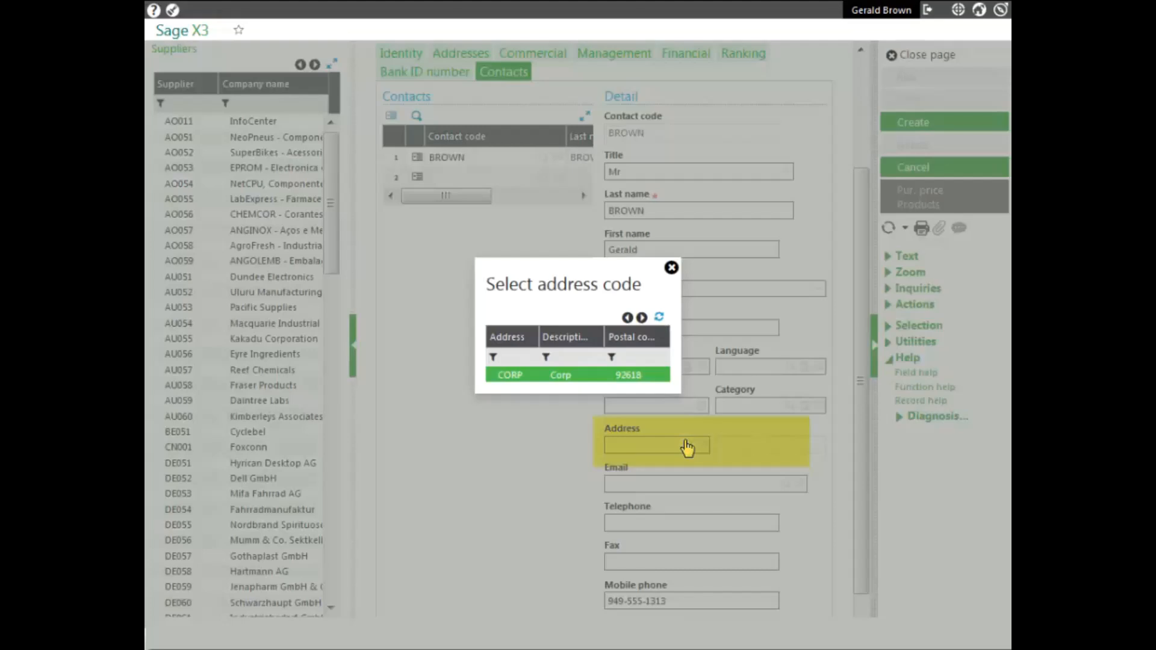
{"action": "left_click", "coordinate": [506, 377]}
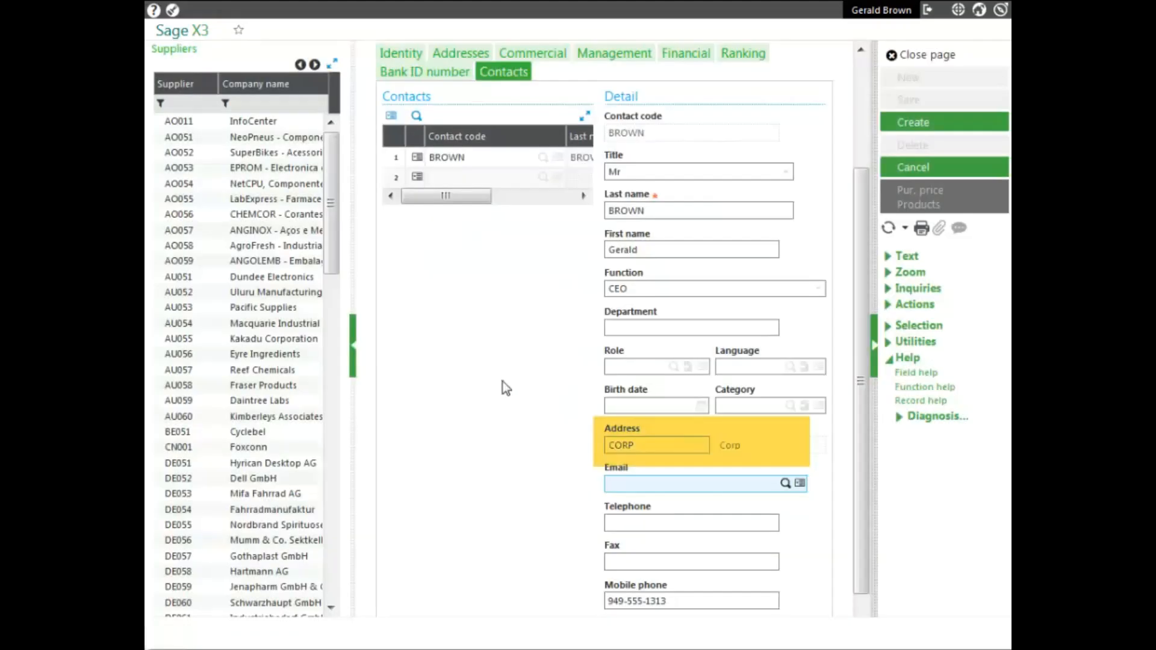
{"action": "left_click_drag", "start_coordinate": [859, 487], "coordinate": [862, 548]}
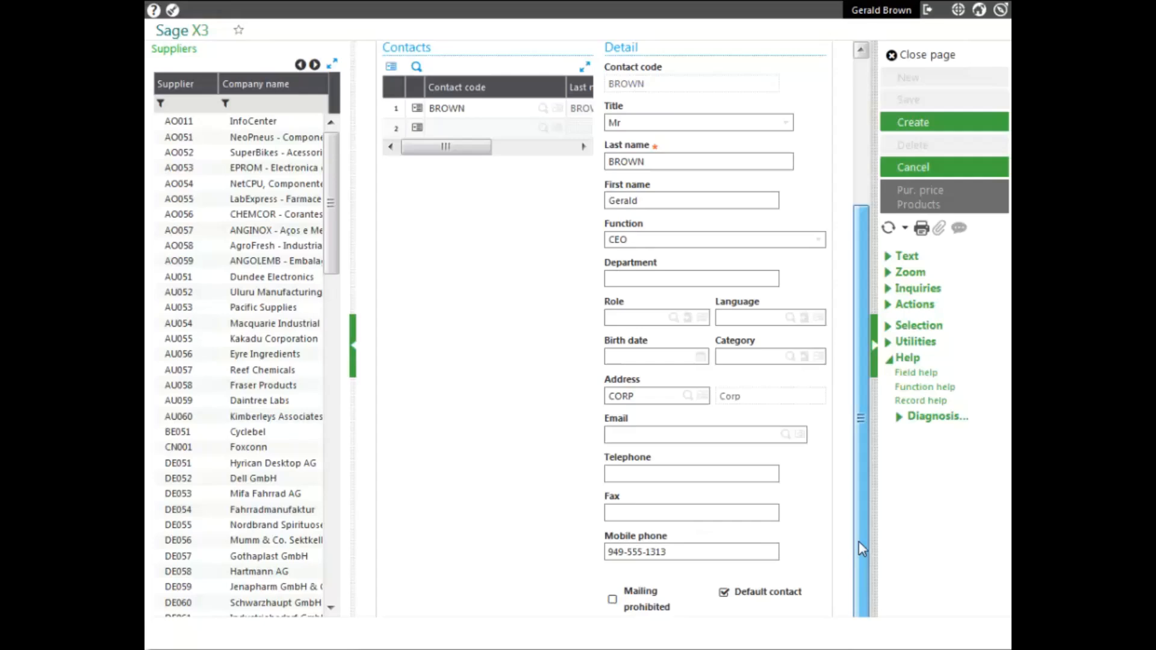
Create the NA100 supplier record and close the Supplier page.
{"action": "scroll", "coordinate": [862, 548], "scroll_direction": "up", "scroll_amount": 5}
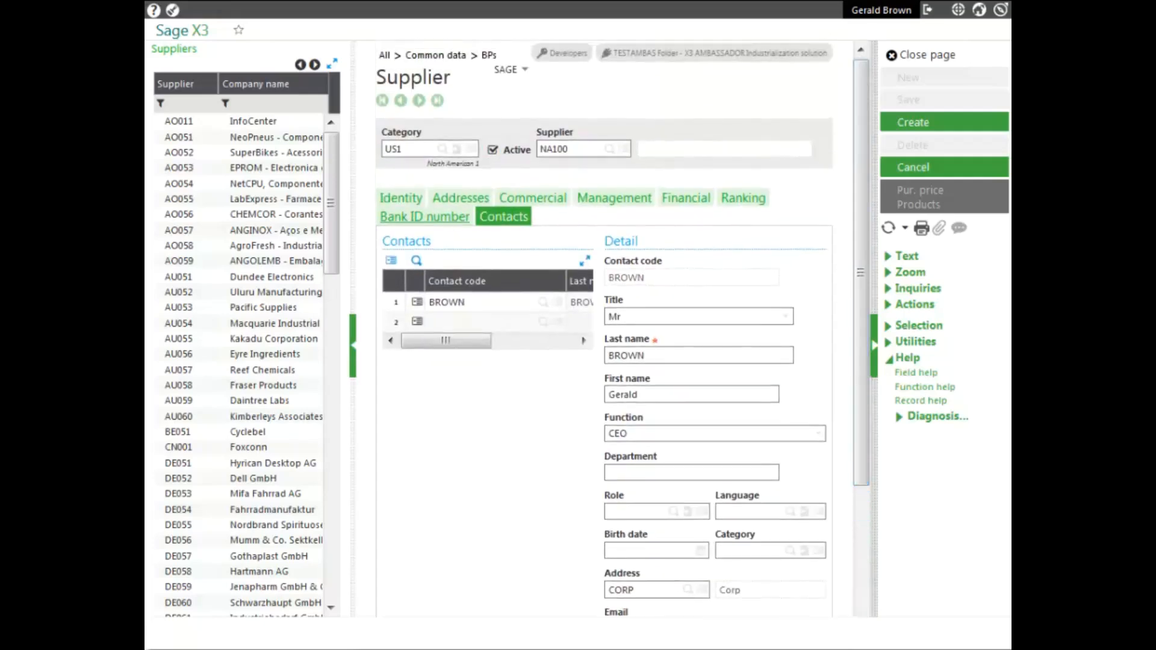
{"action": "left_click", "coordinate": [940, 124]}
{"action": "left_click", "coordinate": [943, 127]}
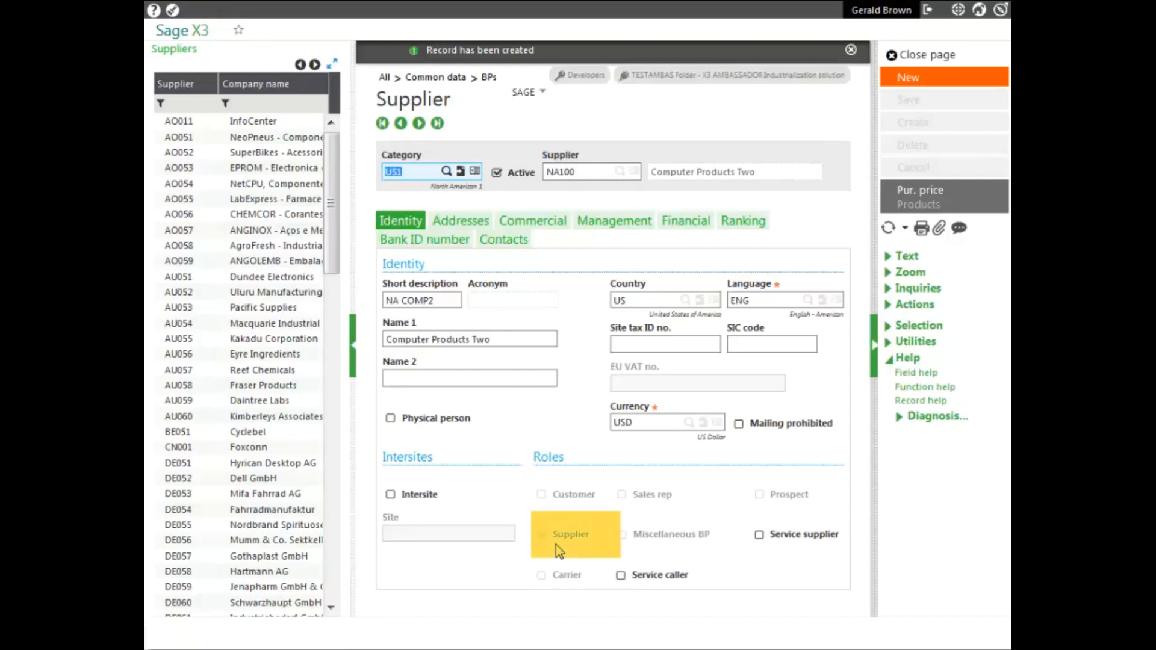
{"action": "left_click", "coordinate": [918, 60]}
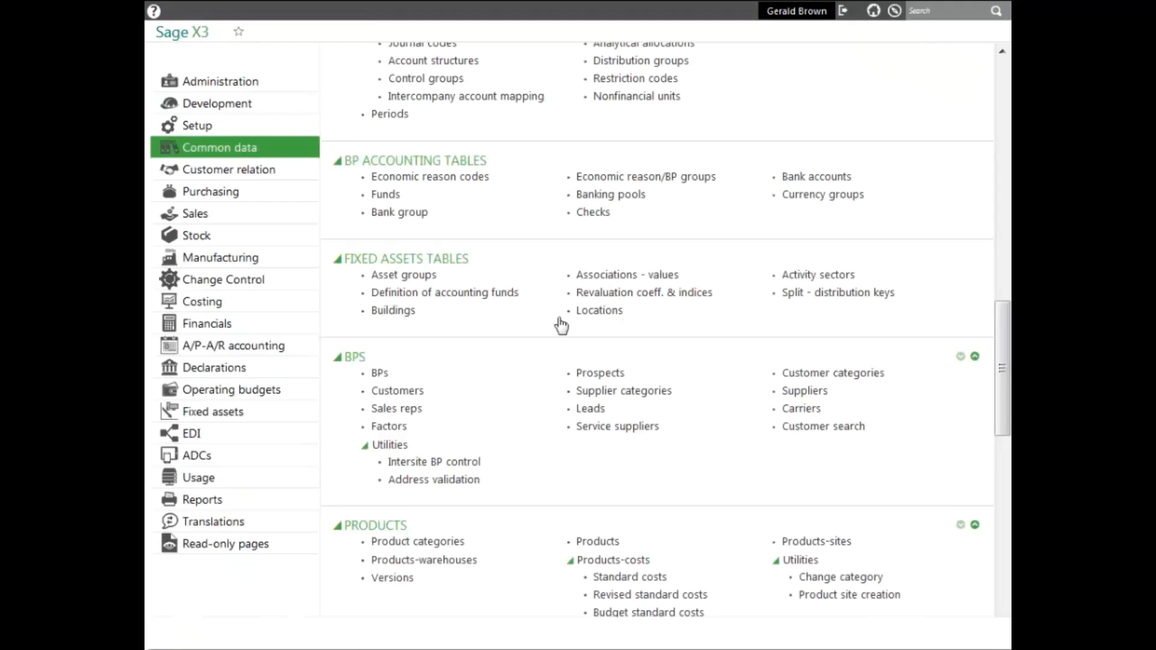
Filter the business partners (BPs) by code na100, view the Computer Products Two record, and close the page.
{"action": "left_click", "coordinate": [380, 374]}
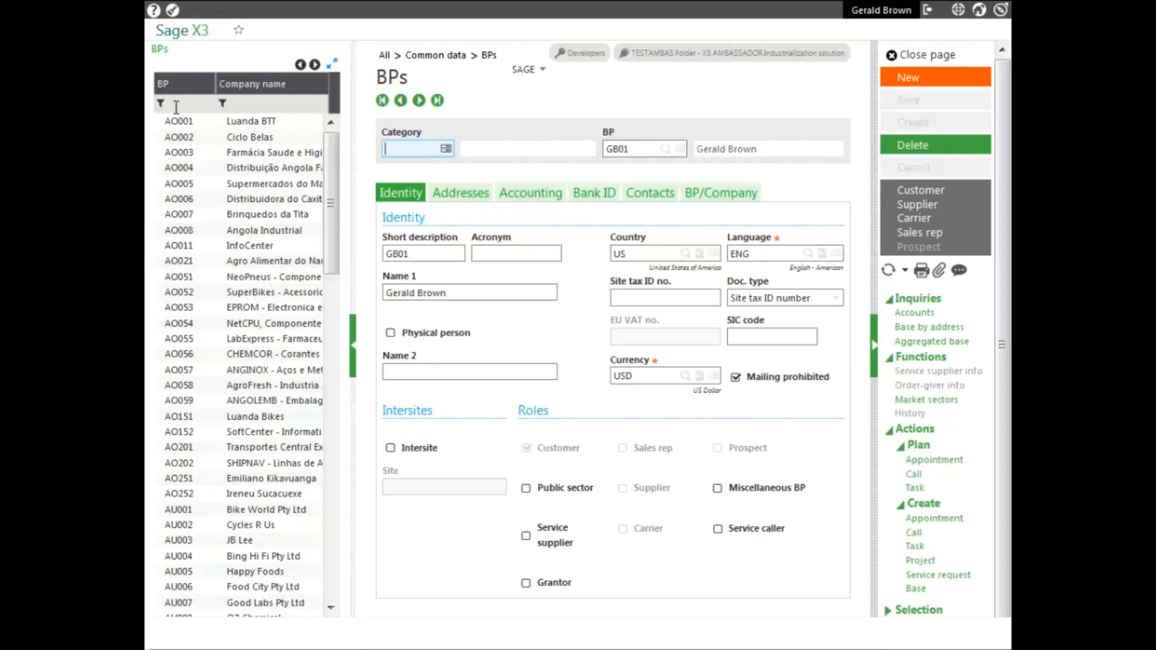
{"action": "left_click", "coordinate": [175, 107]}
{"action": "type", "text": "a100"}
{"action": "key", "text": "Return"}
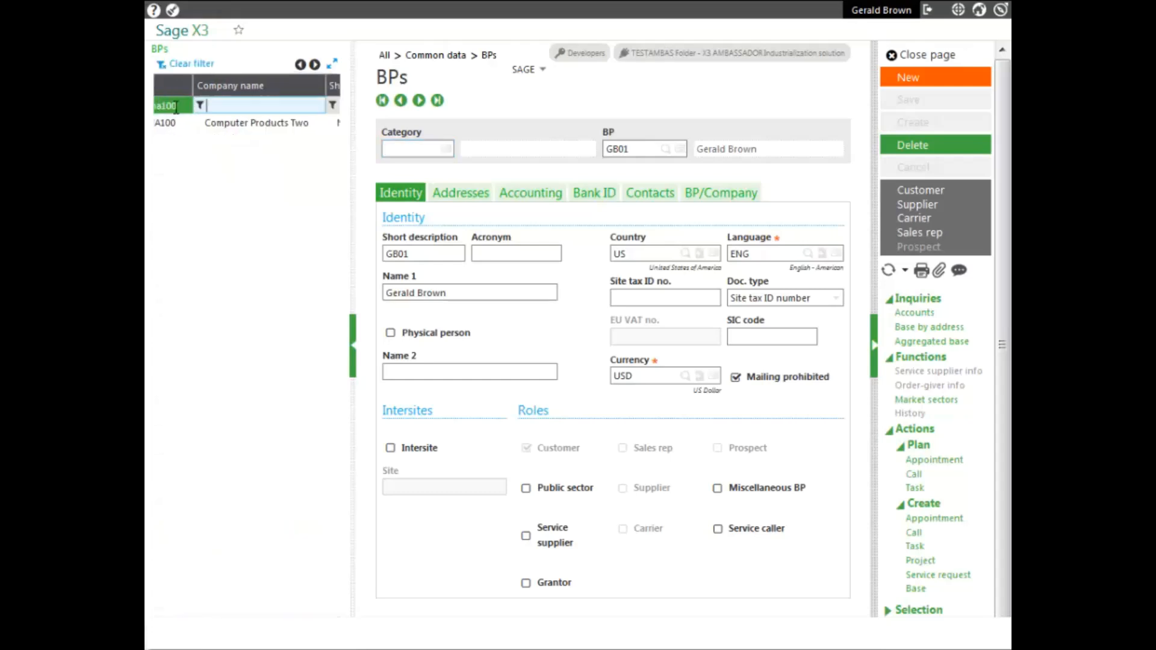
{"action": "left_click", "coordinate": [268, 125]}
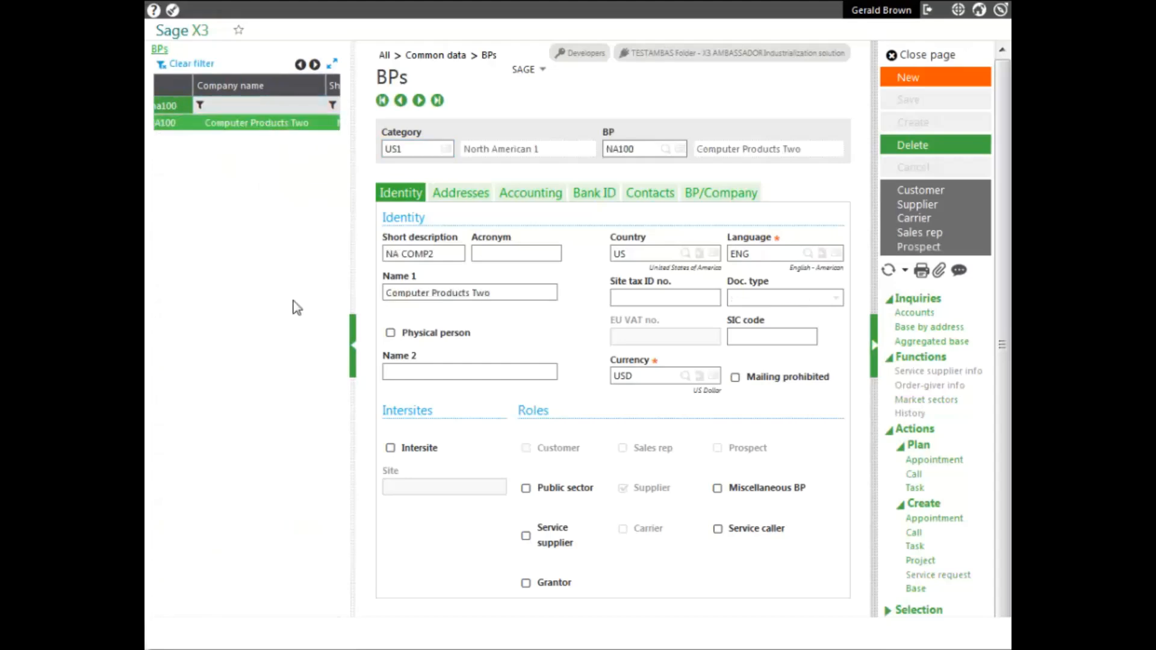
{"action": "left_click", "coordinate": [923, 54]}
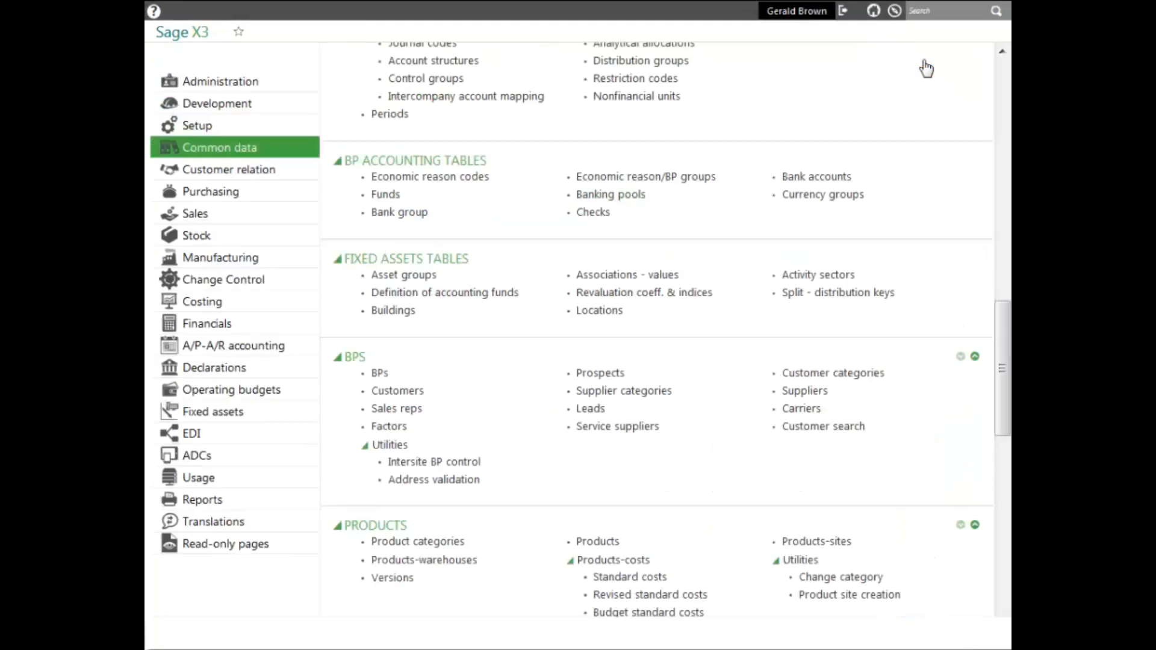